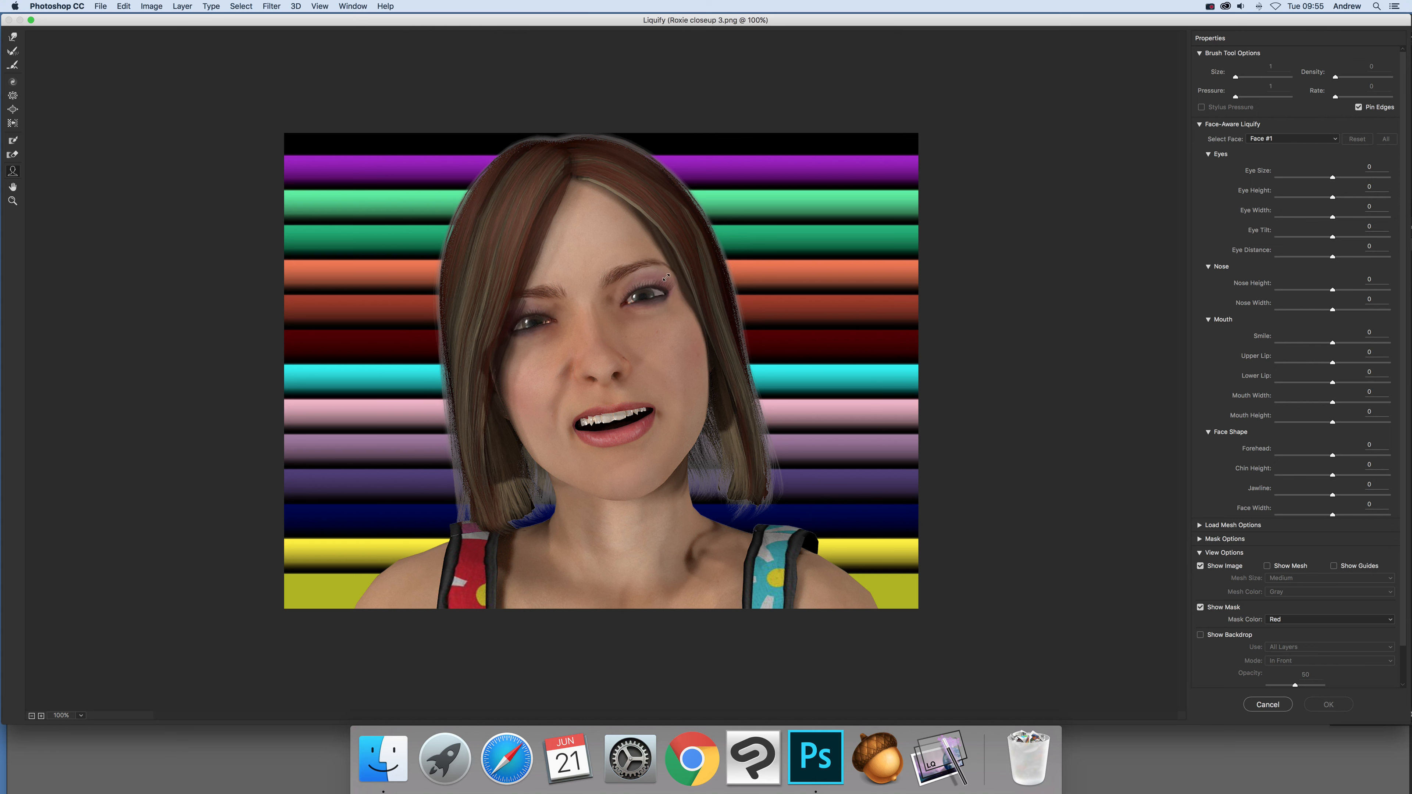
Step: Reshape the eyes with the Face tool to size -2, height 100, width -8 and tilt -36
{"action": "left_click_drag", "start_coordinate": [670, 278], "coordinate": [641, 275]}
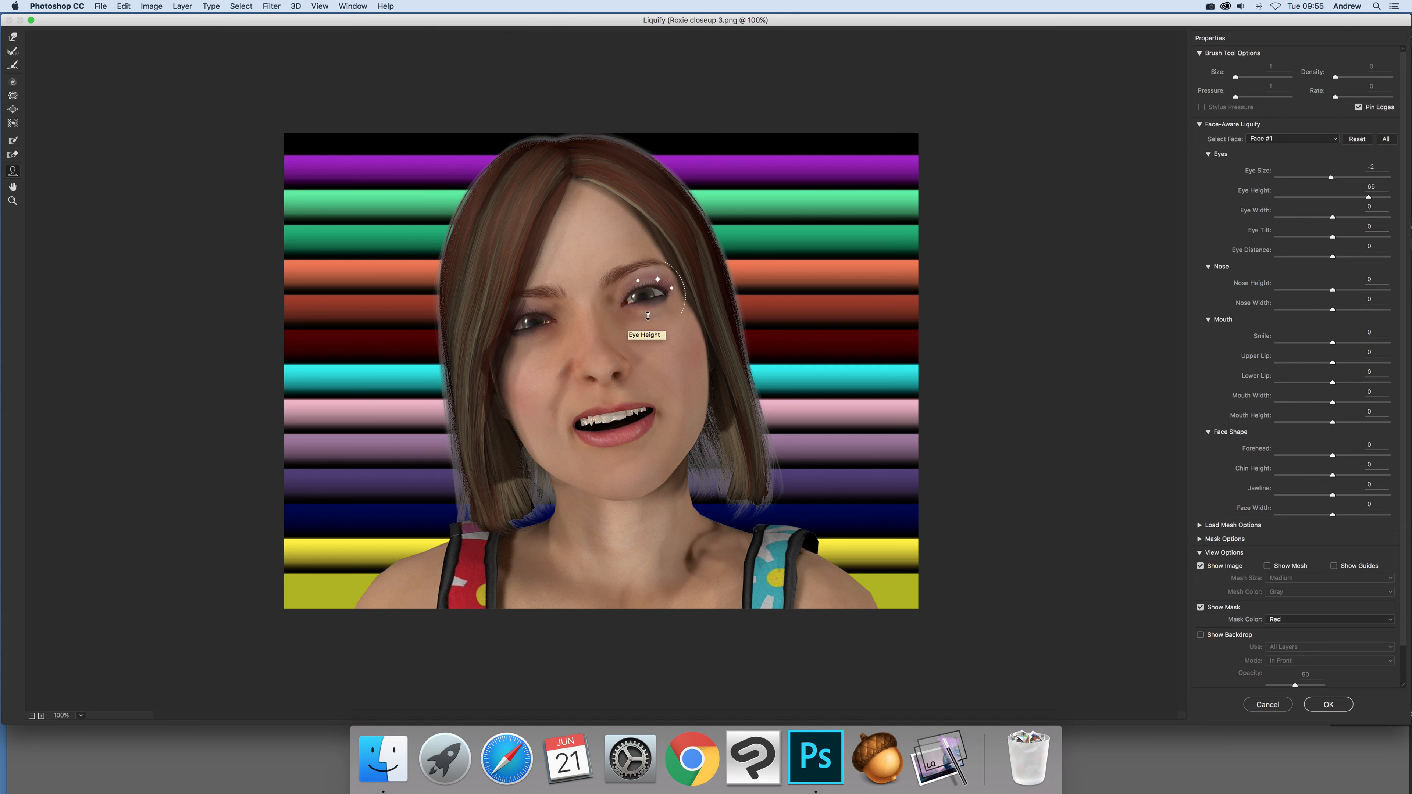
{"action": "left_click_drag", "start_coordinate": [652, 306], "coordinate": [655, 295]}
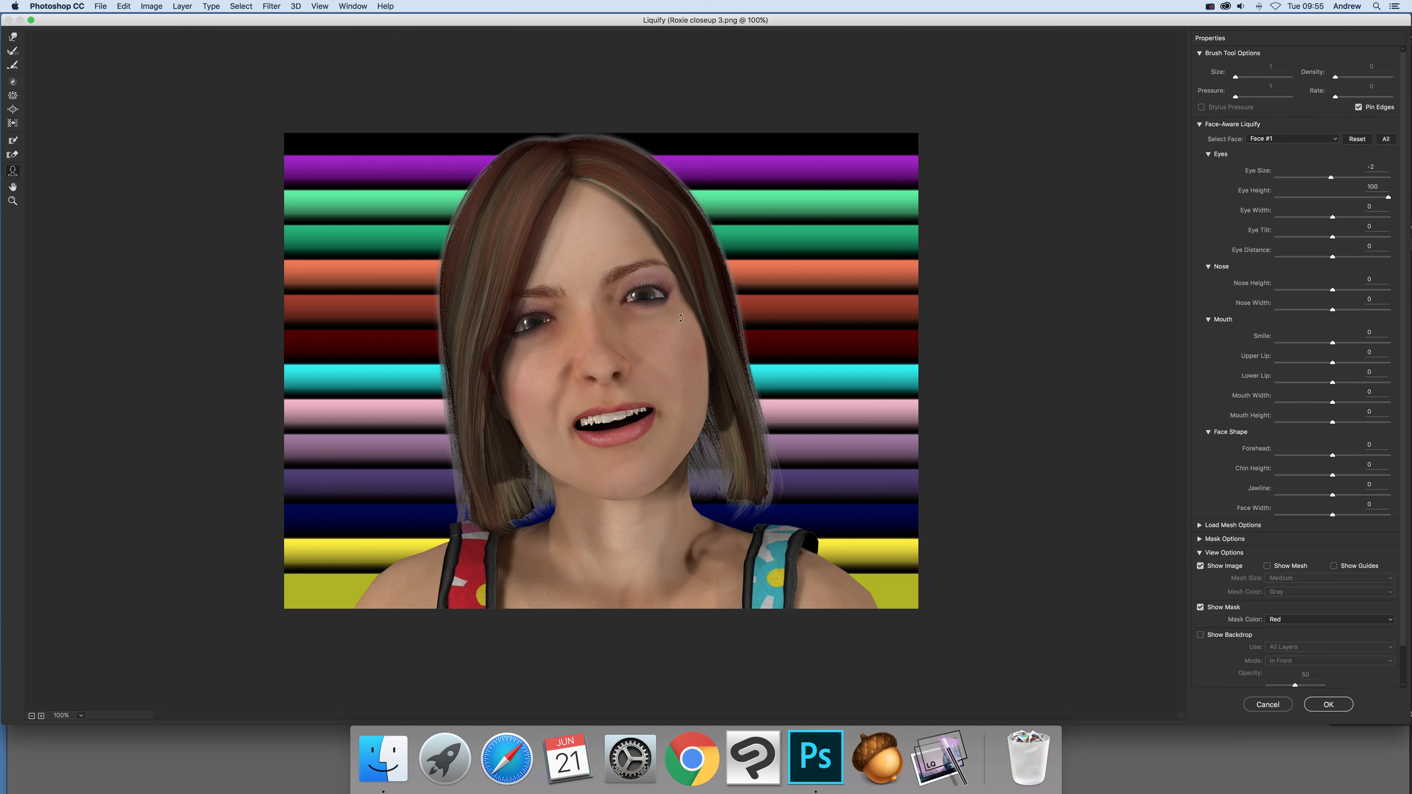
{"action": "left_click_drag", "start_coordinate": [687, 305], "coordinate": [687, 305]}
{"action": "mouse_move", "coordinate": [539, 348]}
{"action": "mouse_move", "coordinate": [680, 283]}
{"action": "left_click_drag", "start_coordinate": [678, 257], "coordinate": [678, 272]}
{"action": "left_click_drag", "start_coordinate": [674, 276], "coordinate": [656, 300]}
{"action": "left_click_drag", "start_coordinate": [679, 289], "coordinate": [661, 301]}
Step: Set the nose height to 100 and reshape the mouth to smile 100, upper lip 100, lower lip -29 and width 61
{"action": "left_click_drag", "start_coordinate": [602, 388], "coordinate": [604, 367]}
{"action": "mouse_move", "coordinate": [550, 436]}
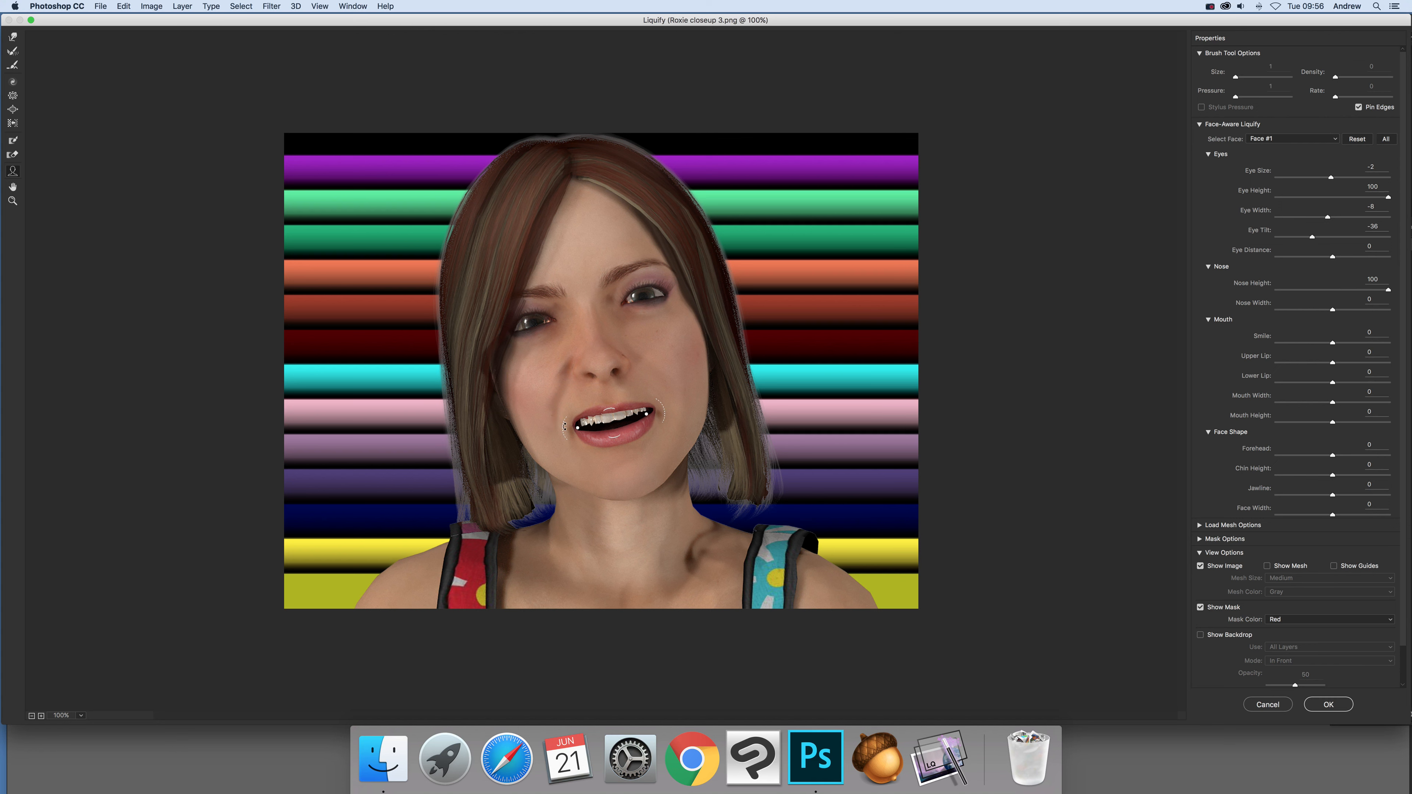
{"action": "left_click_drag", "start_coordinate": [564, 426], "coordinate": [611, 388]}
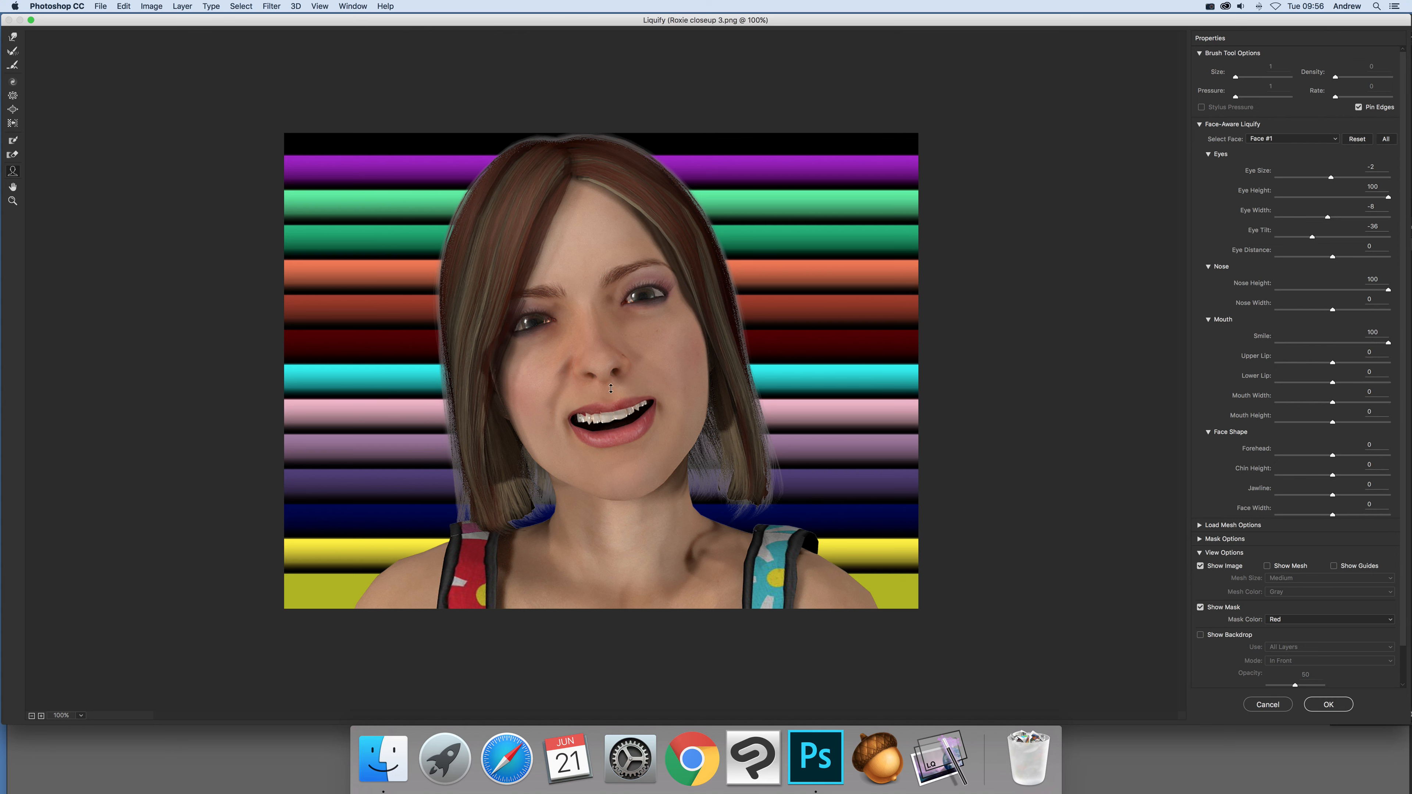
{"action": "left_click_drag", "start_coordinate": [613, 436], "coordinate": [612, 442]}
{"action": "mouse_move", "coordinate": [574, 424]}
{"action": "left_mouse_down"}
{"action": "mouse_move", "coordinate": [548, 423]}
{"action": "mouse_move", "coordinate": [595, 424]}
{"action": "mouse_move", "coordinate": [516, 418]}
{"action": "mouse_move", "coordinate": [556, 422]}
{"action": "left_mouse_up"}
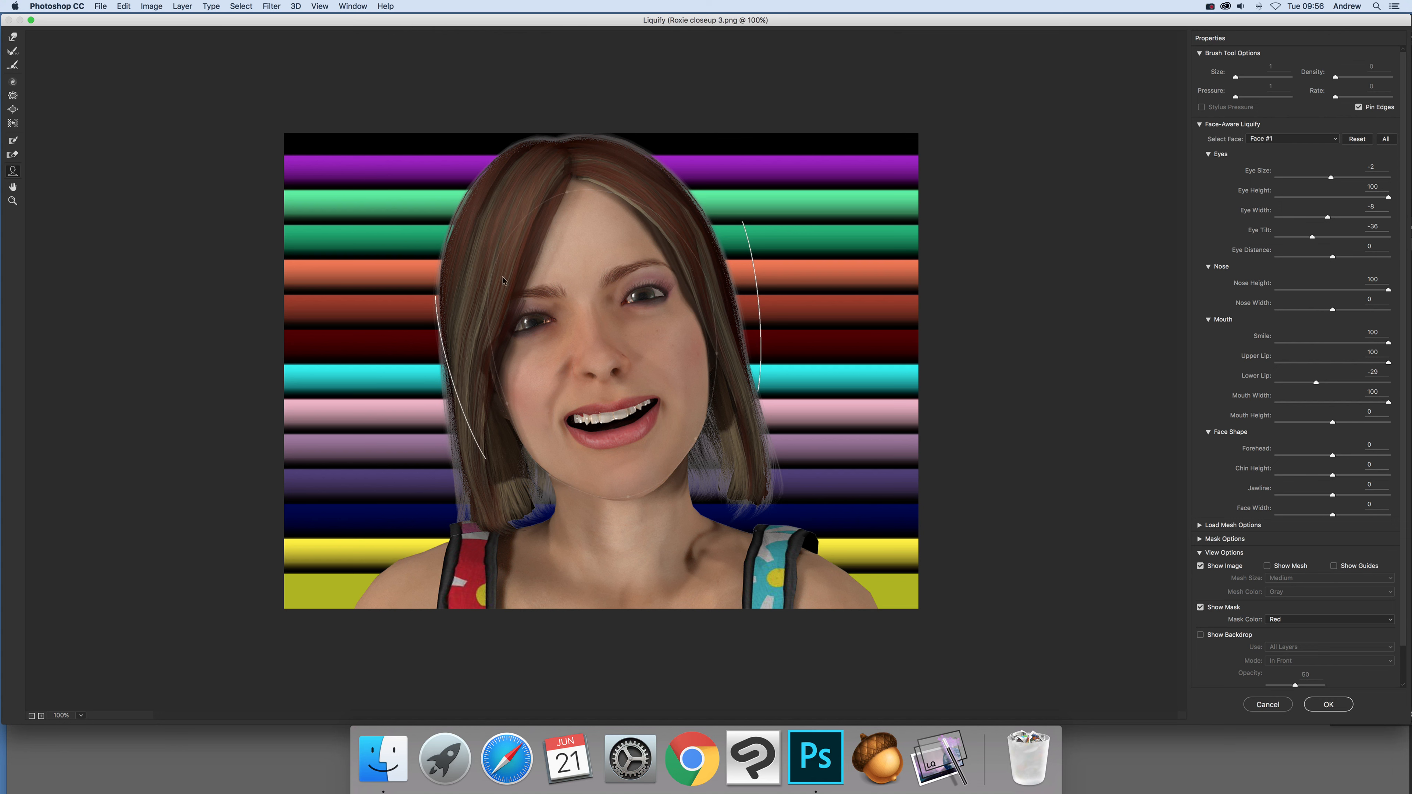
{"action": "left_click_drag", "start_coordinate": [653, 408], "coordinate": [643, 408]}
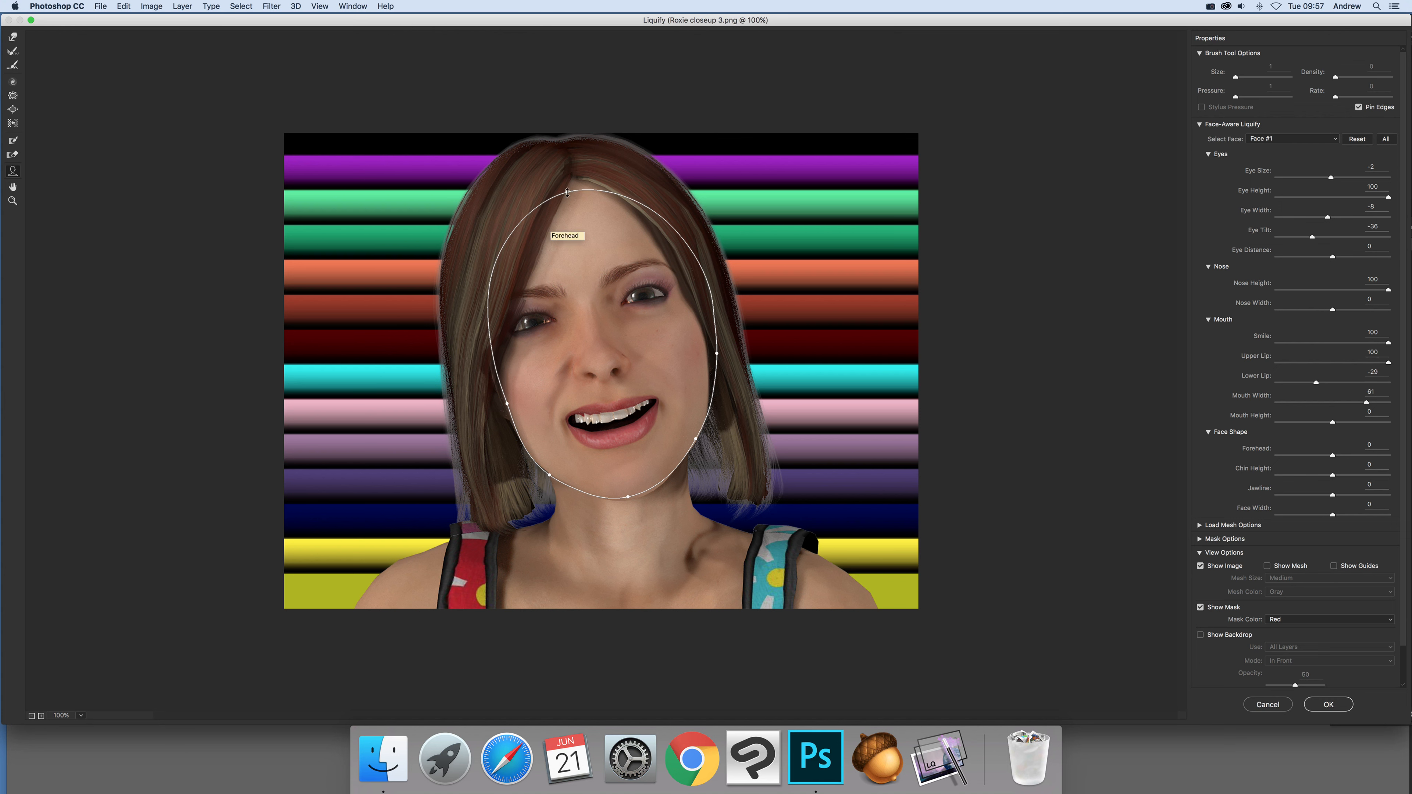
Step: Try lower and higher hairlines on the face outline, ending with the forehead at -36
{"action": "left_click_drag", "start_coordinate": [567, 192], "coordinate": [567, 214]}
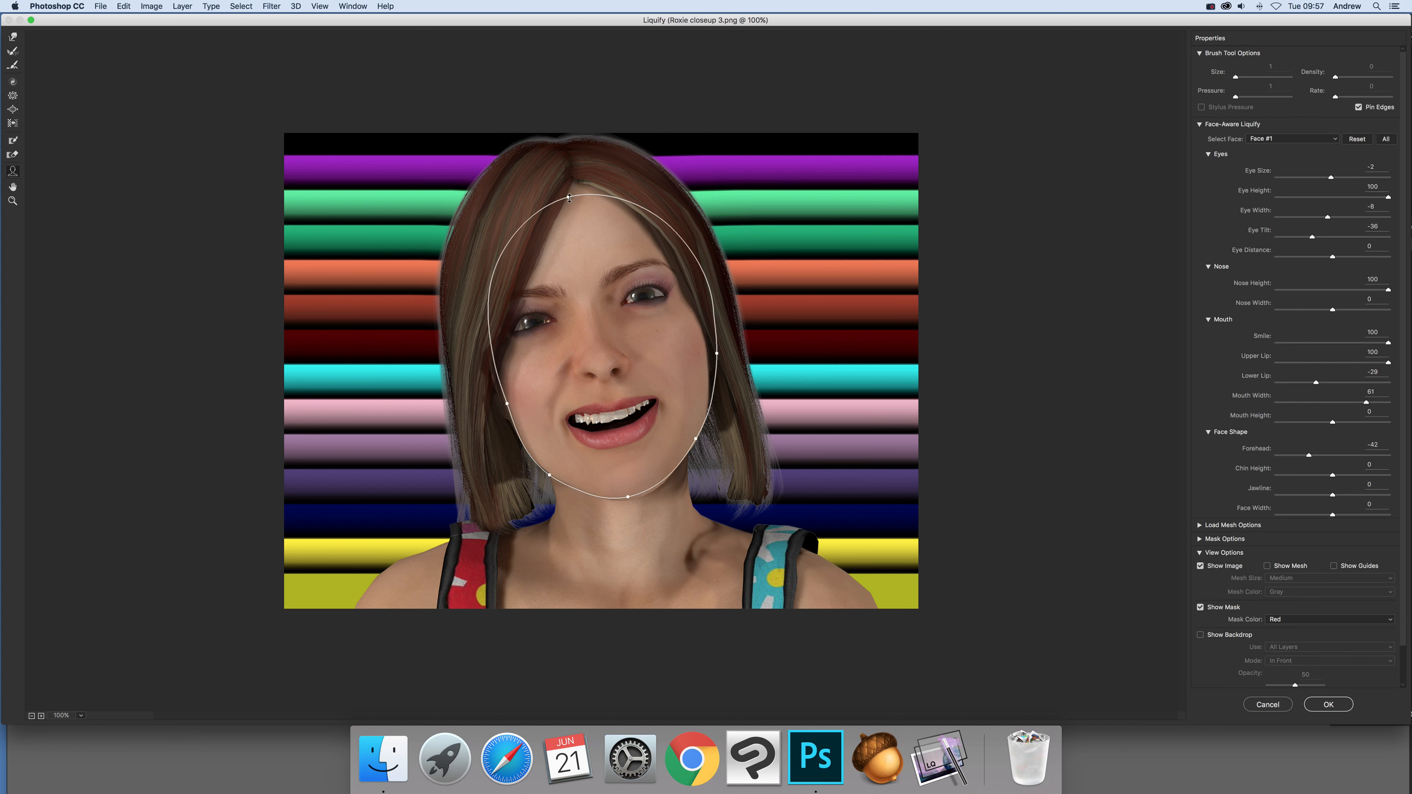
{"action": "left_click_drag", "start_coordinate": [572, 167], "coordinate": [574, 185]}
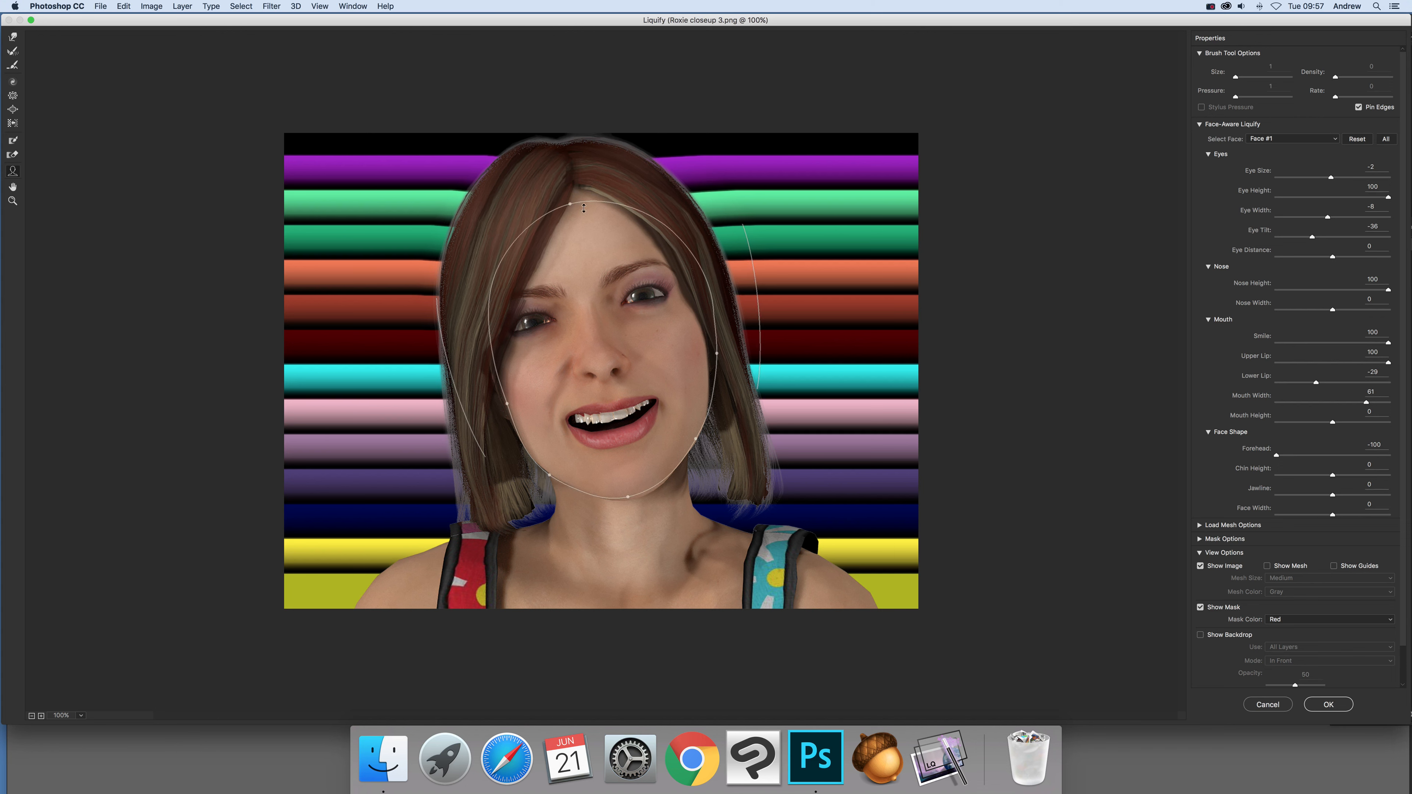
{"action": "left_click_drag", "start_coordinate": [572, 186], "coordinate": [572, 157]}
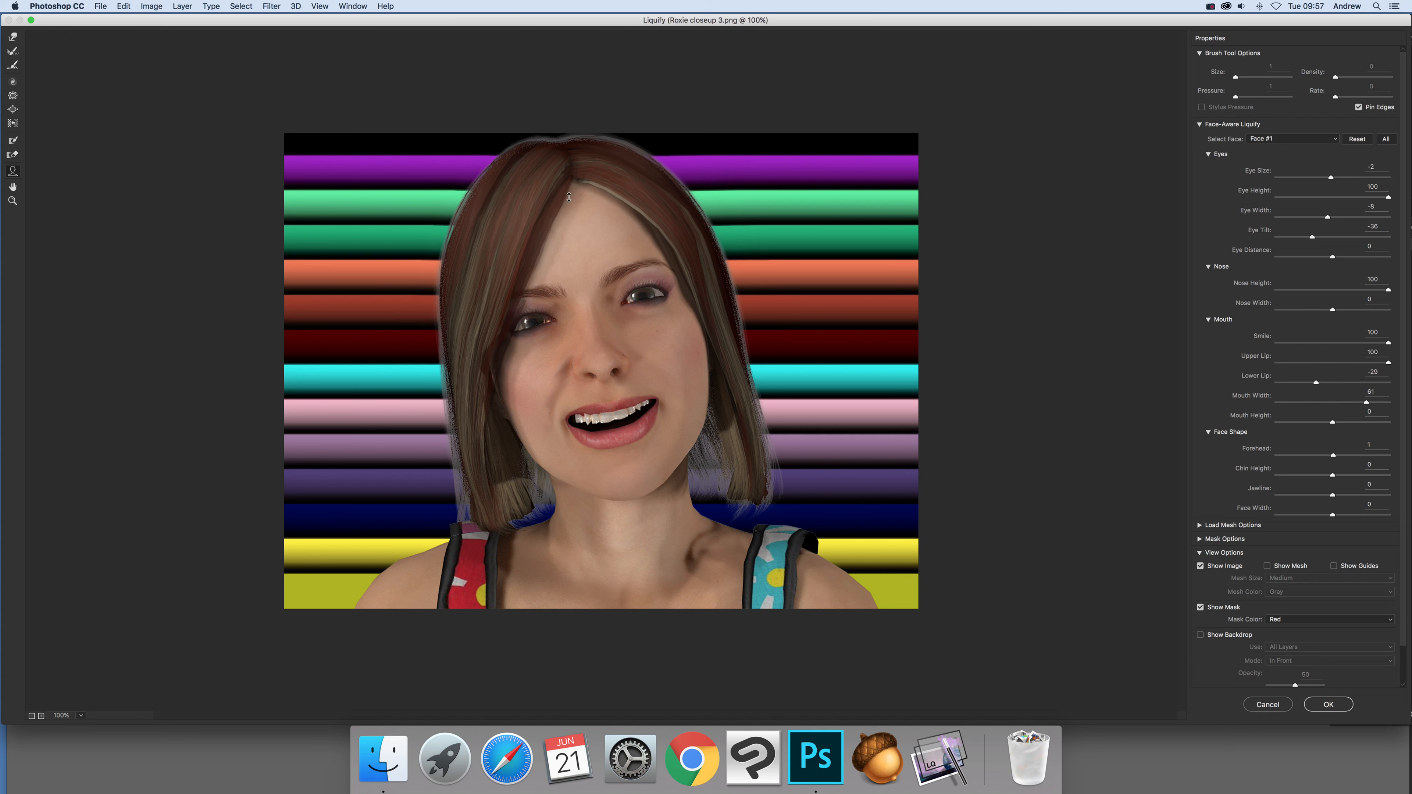
{"action": "left_click_drag", "start_coordinate": [574, 202], "coordinate": [575, 222]}
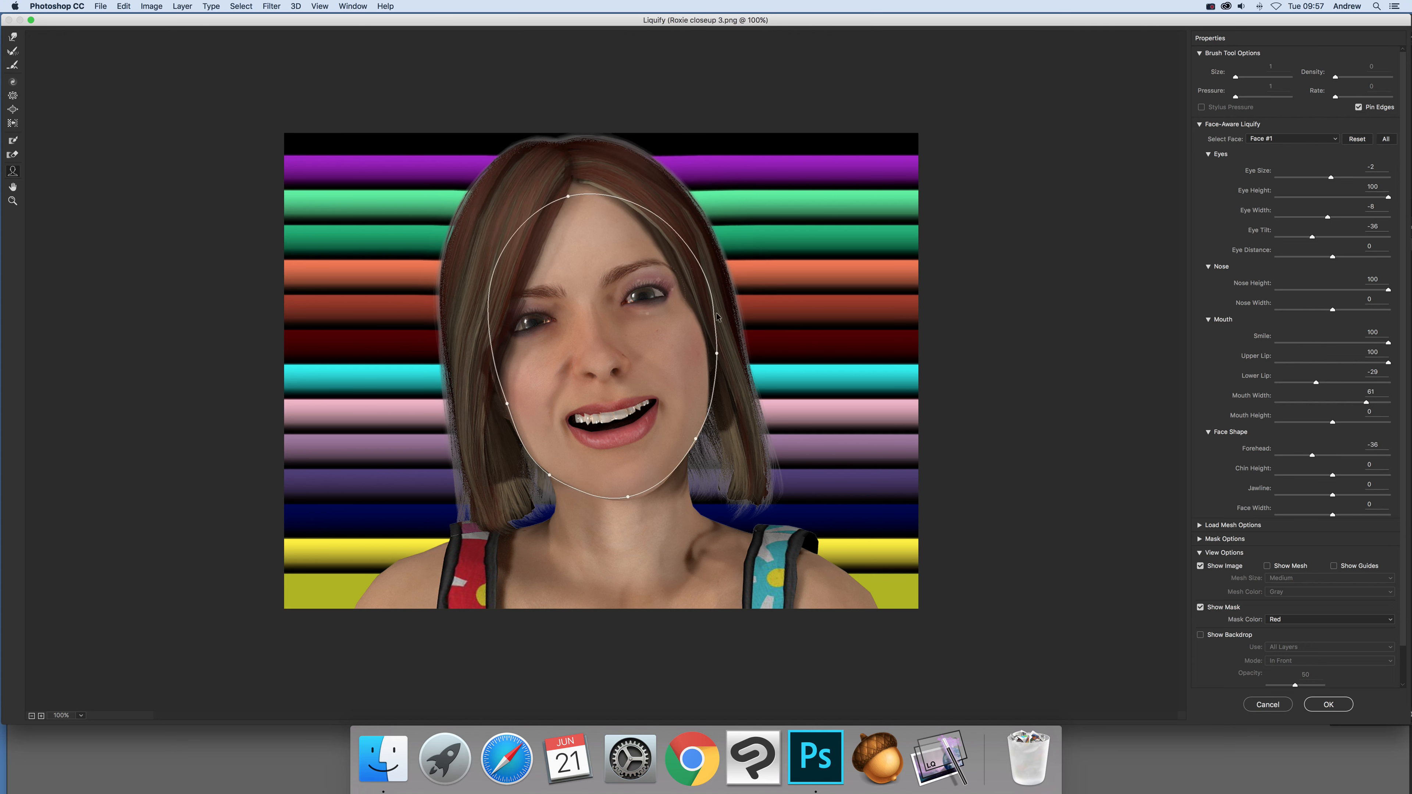
Step: Slim the face outline to face width -100 and jawline -100, and set the chin height to 36
{"action": "left_click_drag", "start_coordinate": [718, 354], "coordinate": [664, 352]}
{"action": "left_click_drag", "start_coordinate": [692, 440], "coordinate": [668, 436]}
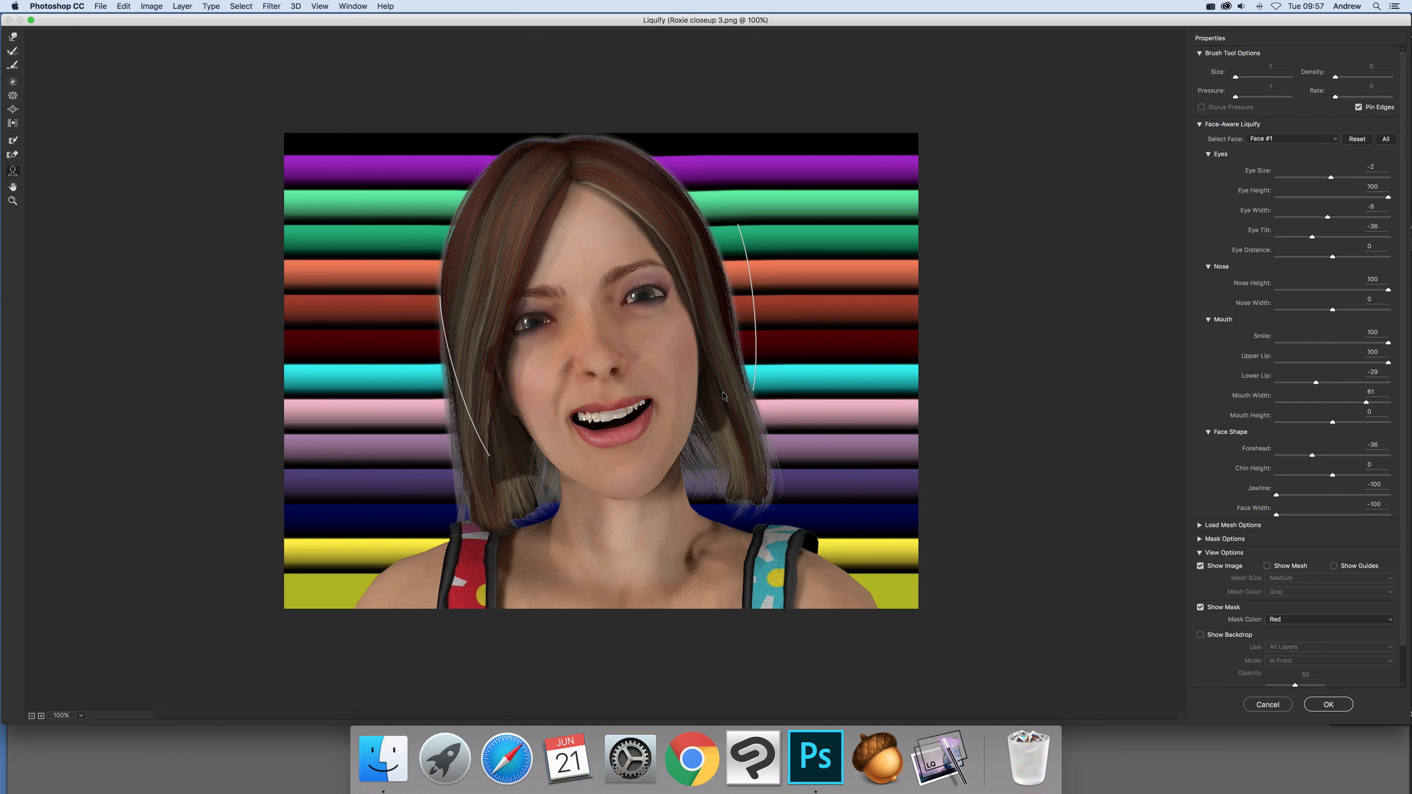
{"action": "left_click_drag", "start_coordinate": [630, 496], "coordinate": [626, 483]}
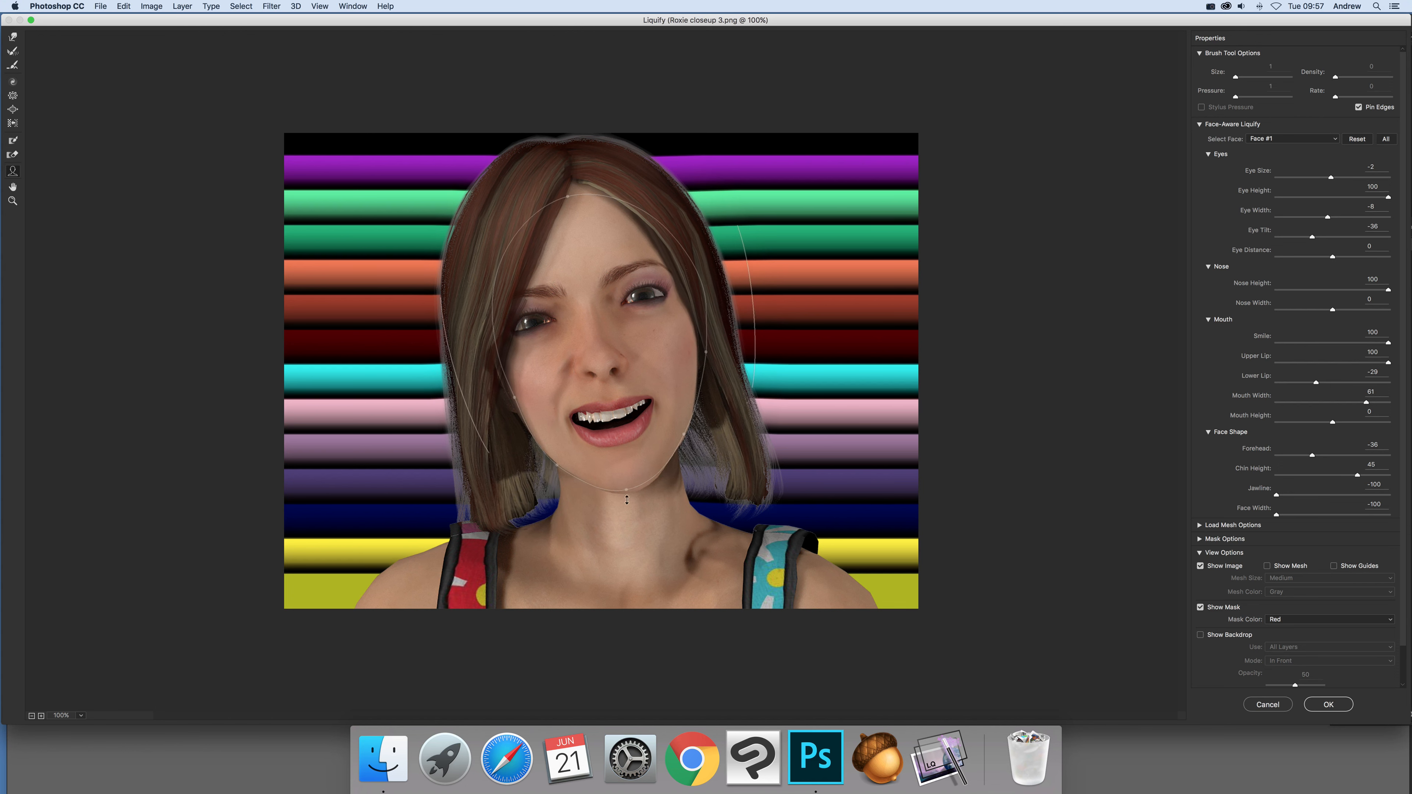
{"action": "mouse_move", "coordinate": [620, 499]}
{"action": "left_mouse_down"}
{"action": "mouse_move", "coordinate": [620, 477]}
{"action": "mouse_move", "coordinate": [631, 503]}
{"action": "left_mouse_up"}
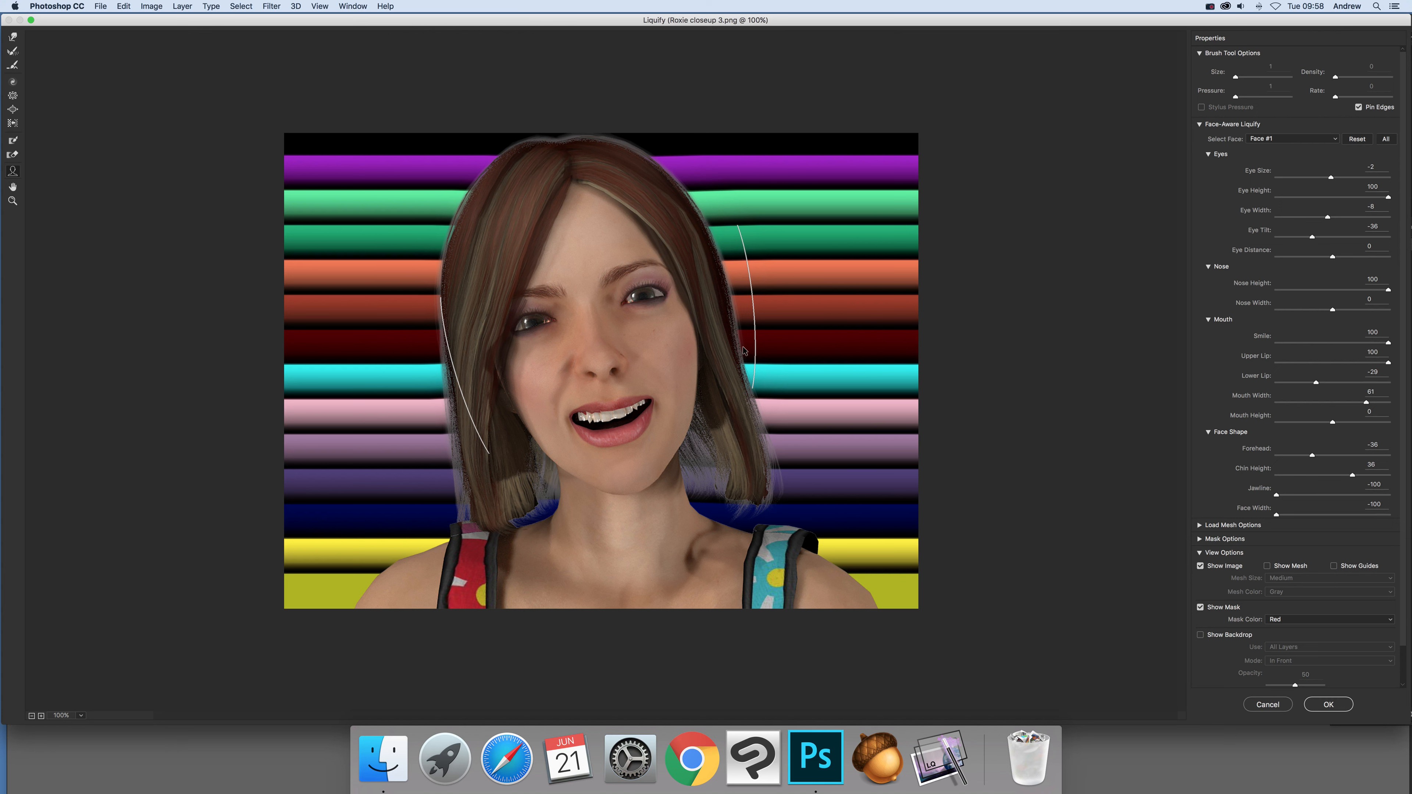
Step: Keep Face #1 as the selected face and reset all of its face-aware adjustments
{"action": "mouse_move", "coordinate": [721, 373]}
{"action": "left_click", "coordinate": [1272, 139]}
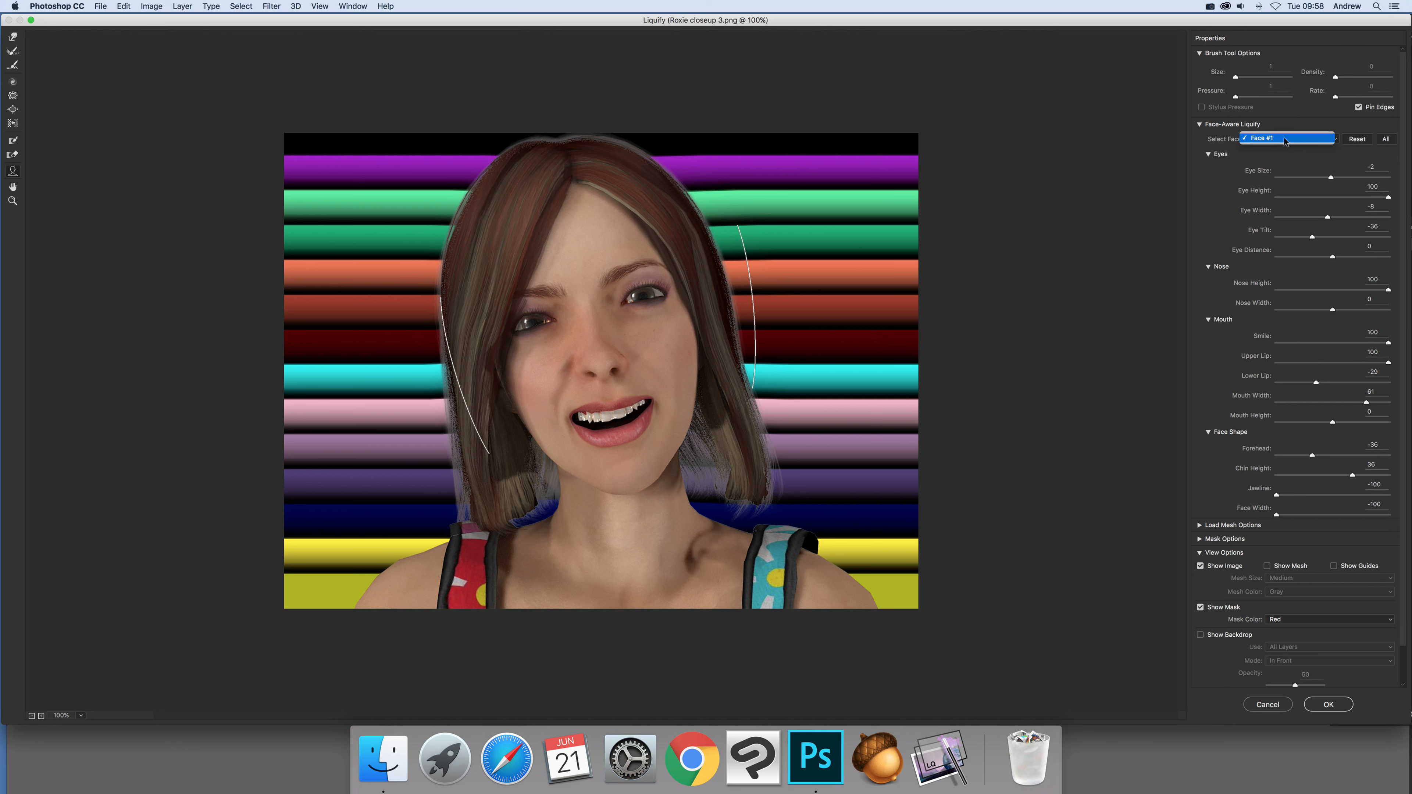
{"action": "left_click", "coordinate": [1285, 138]}
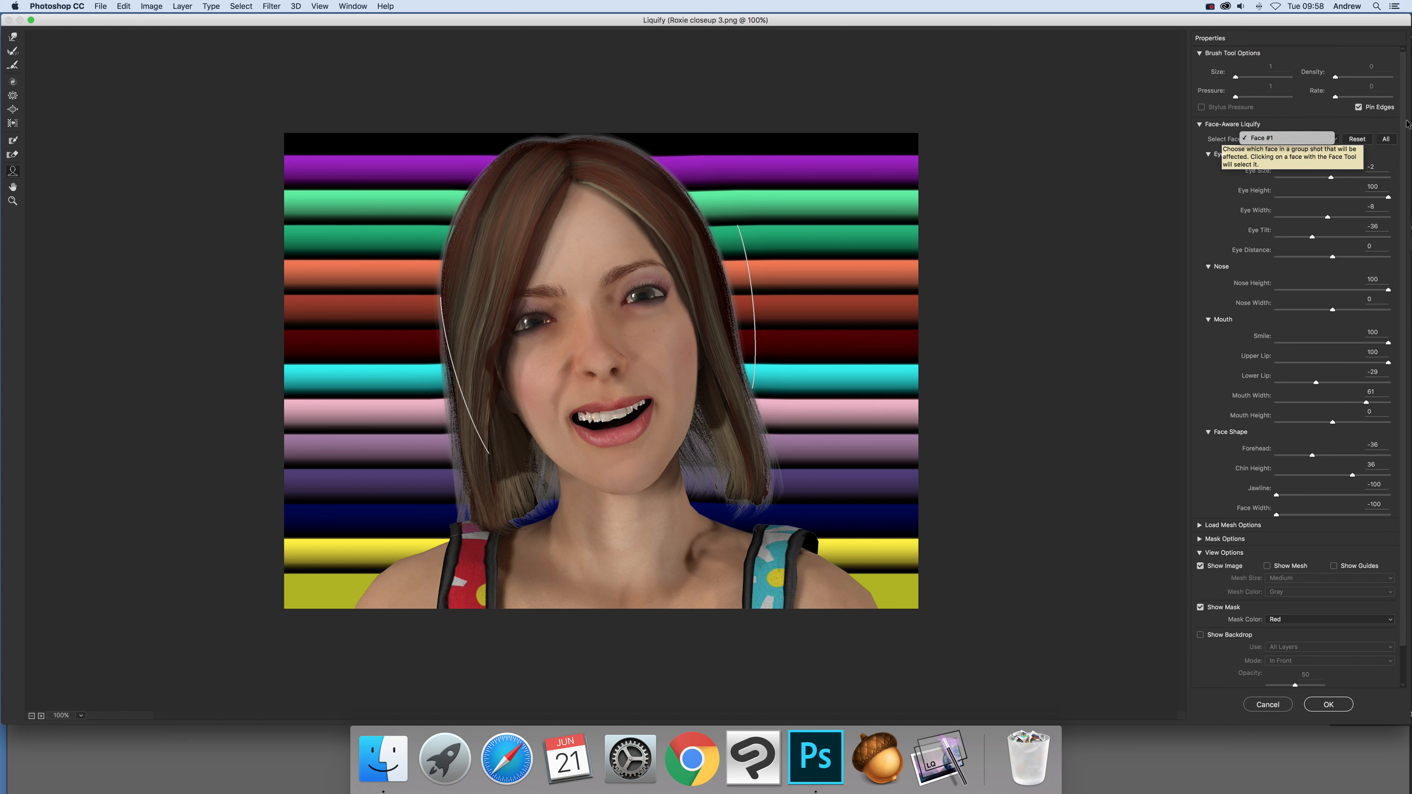
{"action": "left_click", "coordinate": [1358, 140]}
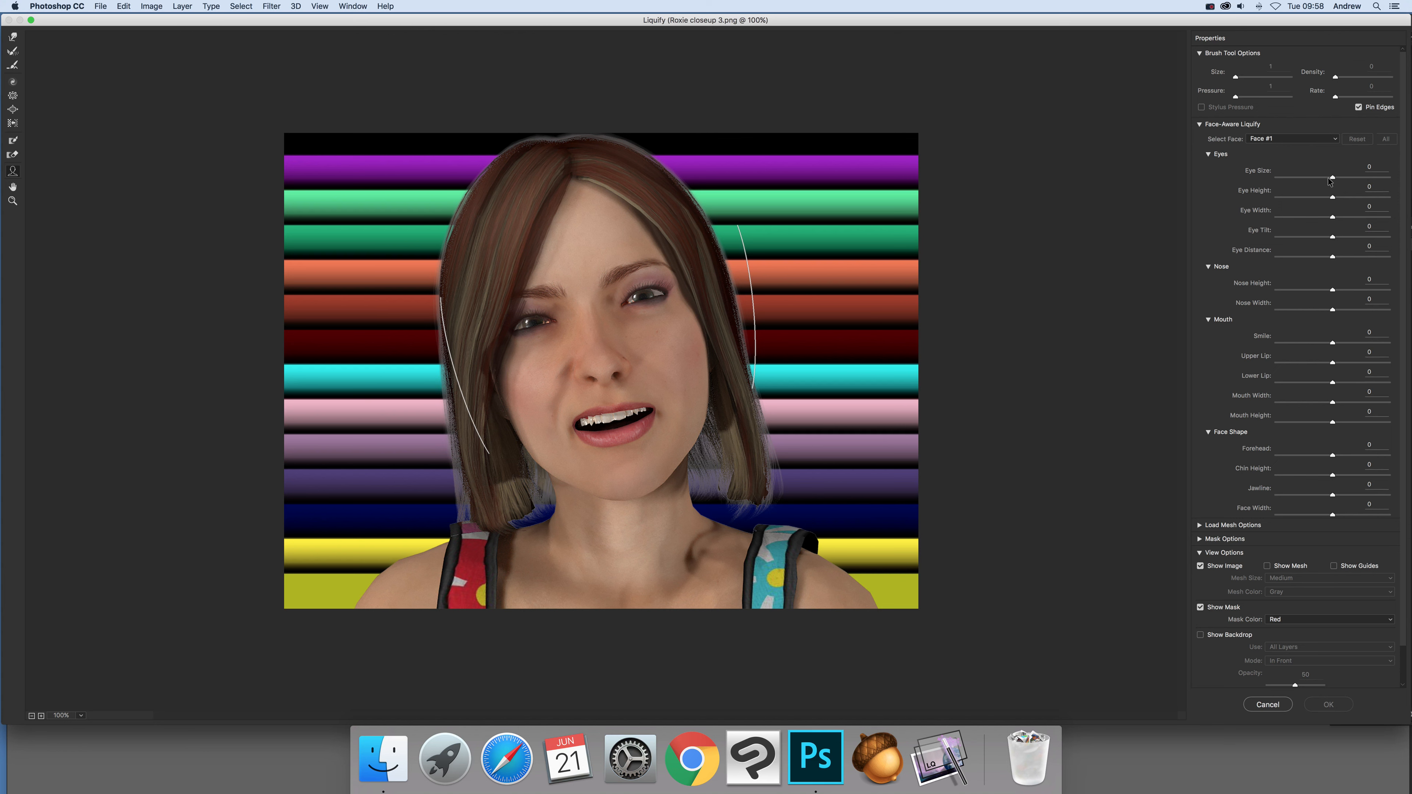
Step: Set the eye size to 68, the eye height to 63 and the smile to 100
{"action": "left_click_drag", "start_coordinate": [1329, 178], "coordinate": [1371, 177]}
{"action": "left_click", "coordinate": [1334, 199]}
{"action": "left_click_drag", "start_coordinate": [1332, 344], "coordinate": [1397, 361]}
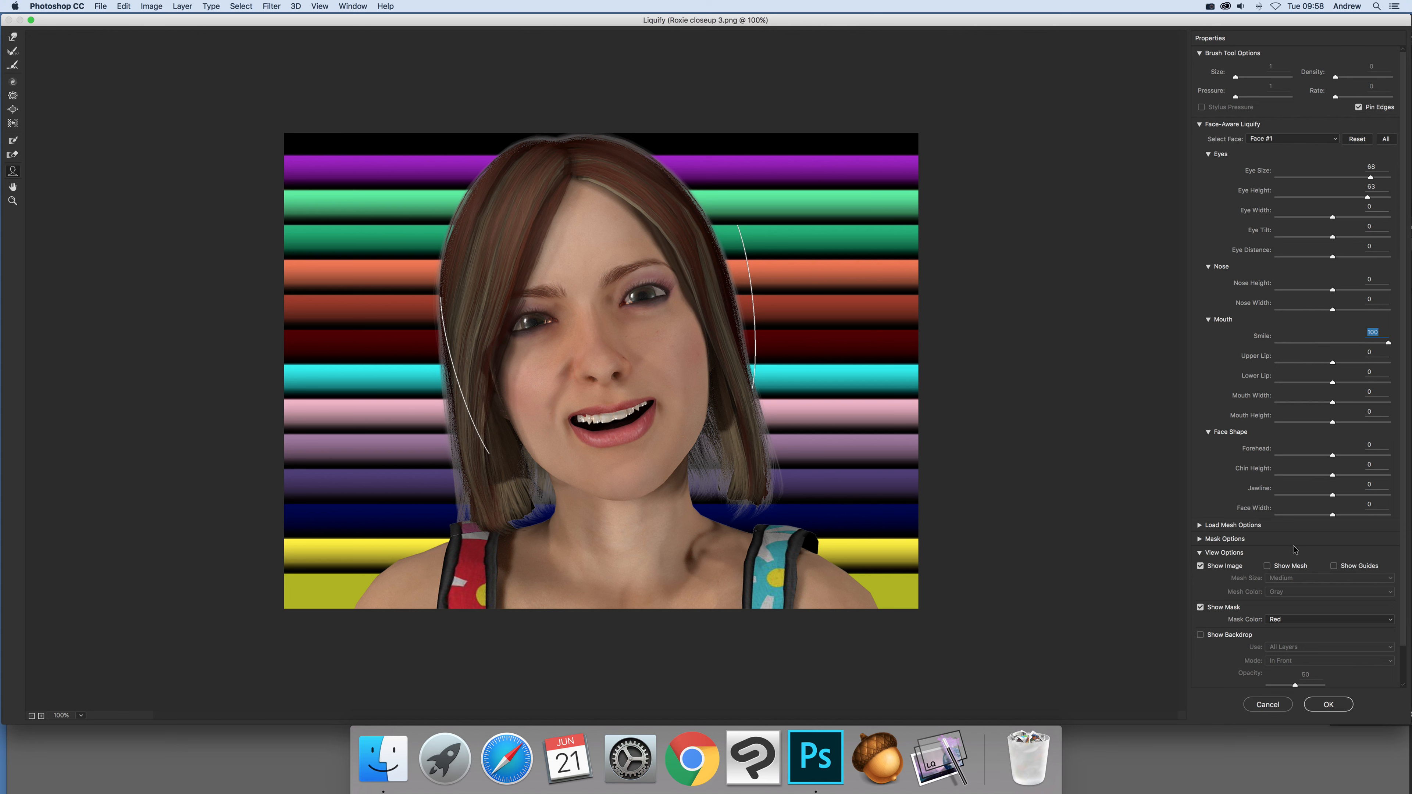
Step: Show the mesh overlay and narrow the mouth width to -100
{"action": "left_click", "coordinate": [1266, 566]}
{"action": "left_click_drag", "start_coordinate": [575, 421], "coordinate": [617, 420]}
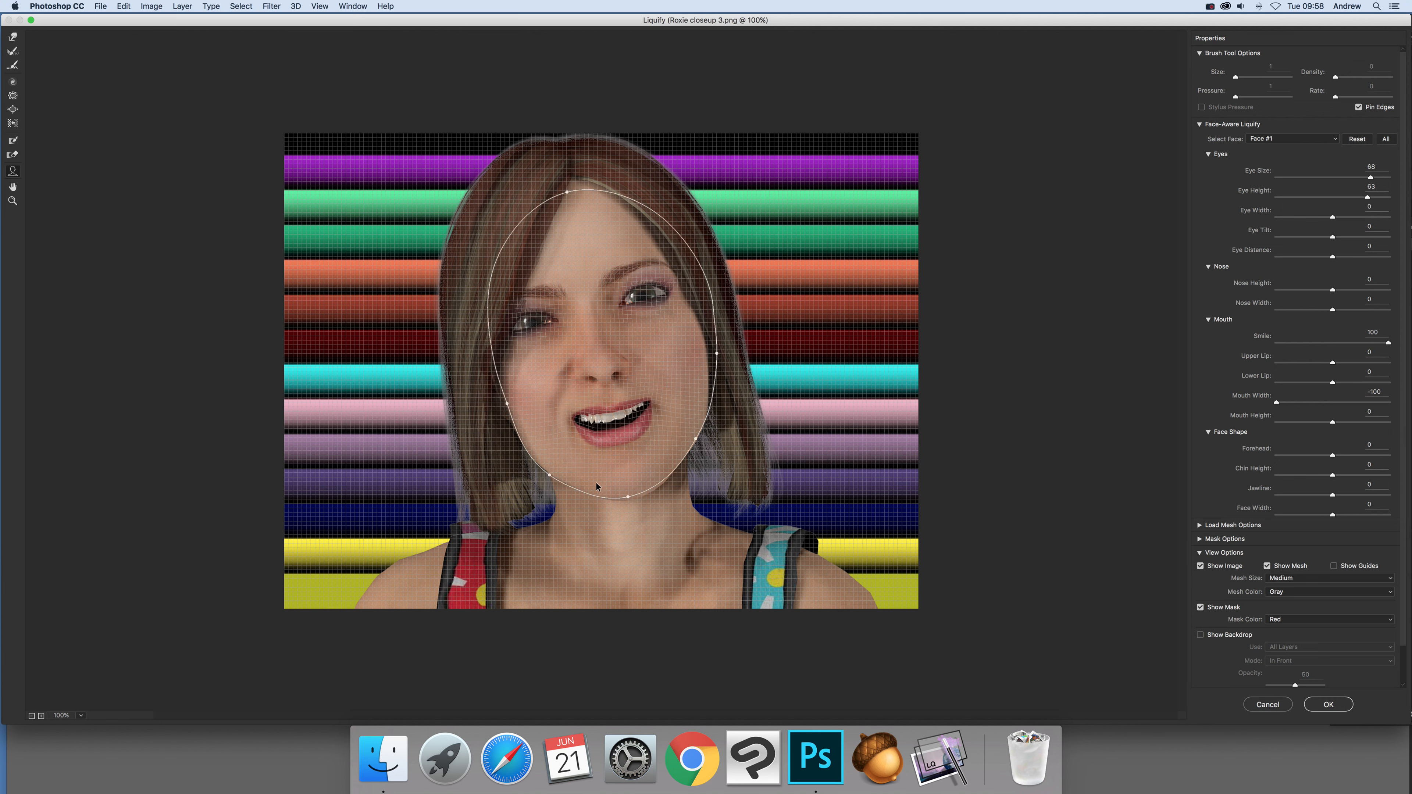
Step: View the distortion mesh without the image, and return to the image with the mesh hidden
{"action": "left_click", "coordinate": [1201, 566]}
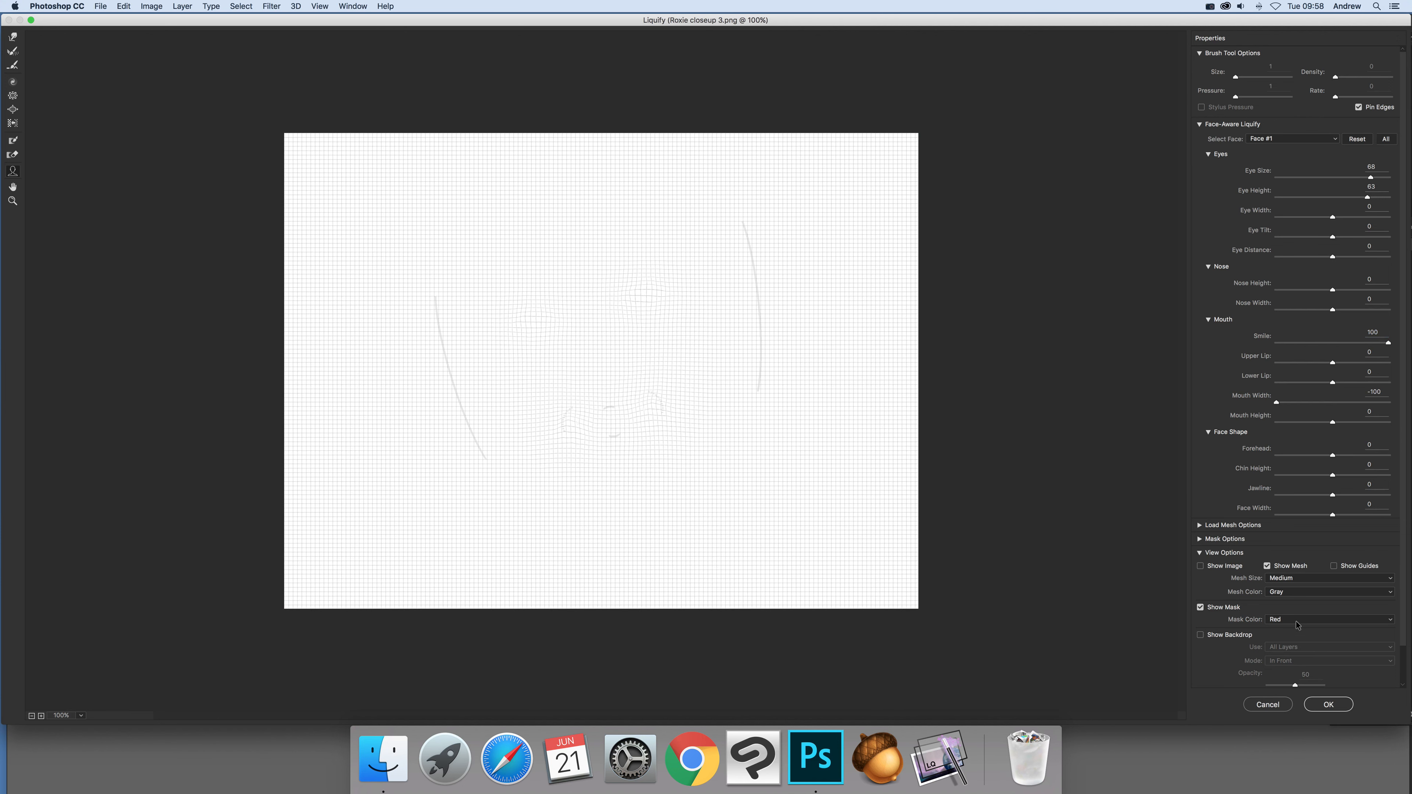
{"action": "left_click", "coordinate": [1200, 566]}
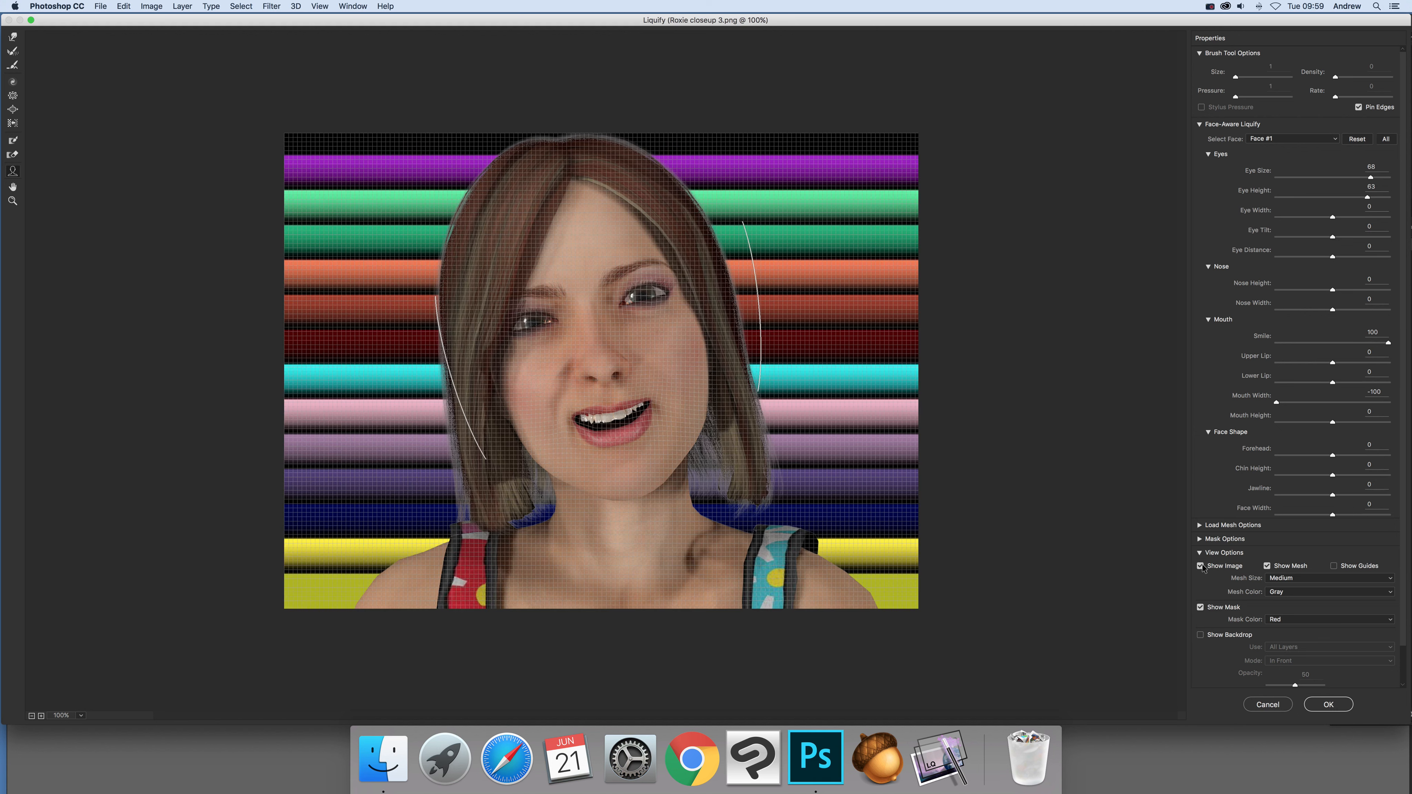
{"action": "left_click", "coordinate": [1267, 566]}
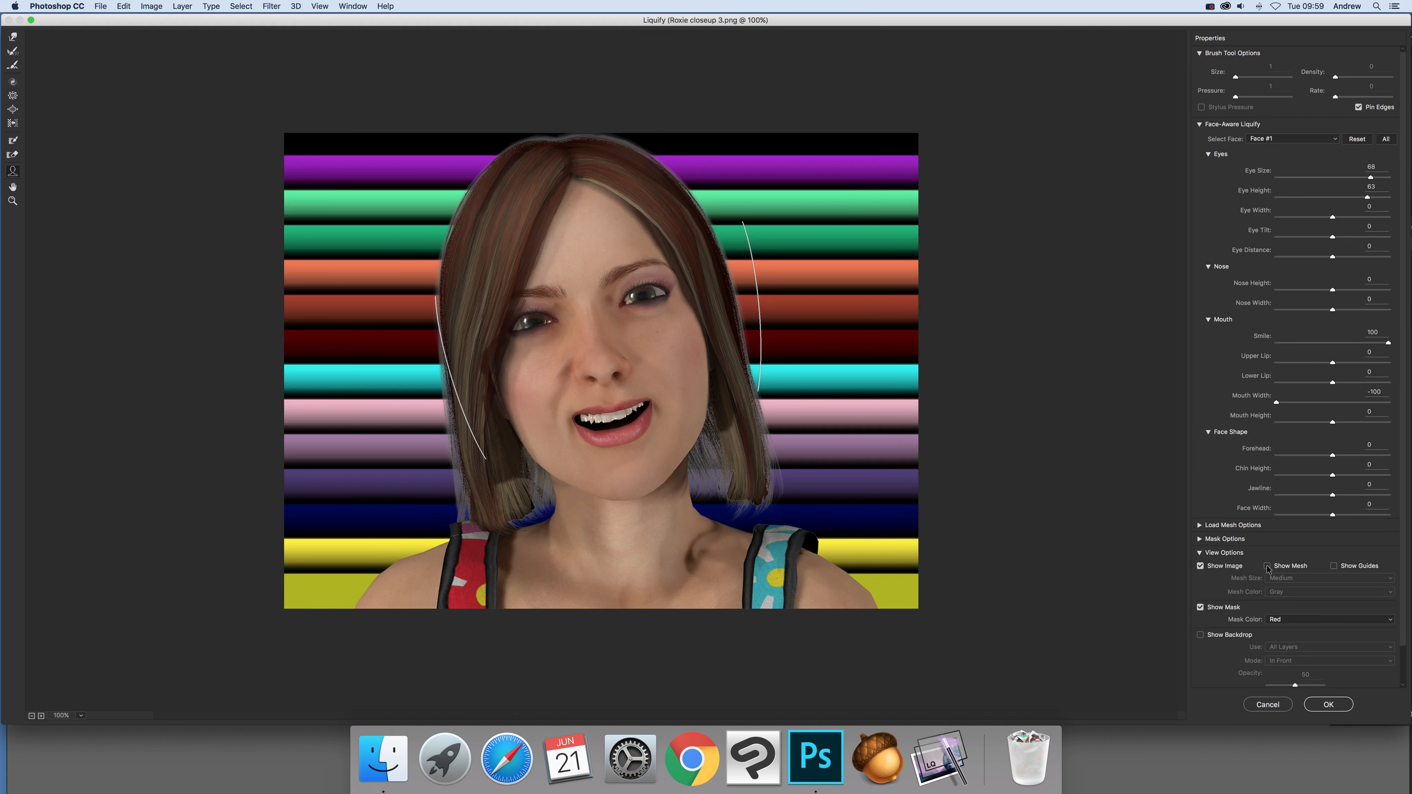
Step: Increase the eye size further, apply the Liquify adjustments to the portrait and reapply the filter once
{"action": "left_click_drag", "start_coordinate": [1370, 177], "coordinate": [1387, 178]}
{"action": "left_click", "coordinate": [1335, 705]}
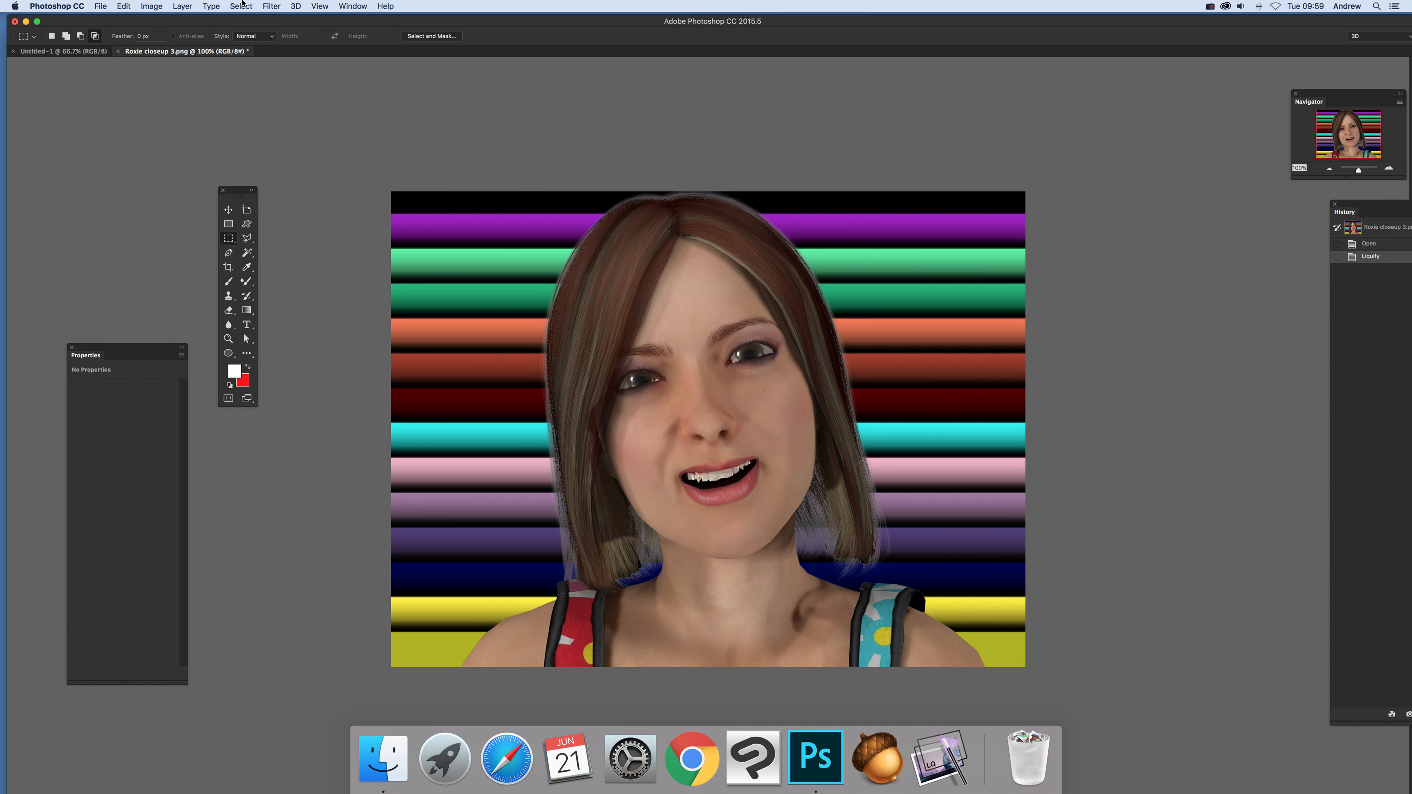
{"action": "left_click", "coordinate": [272, 7]}
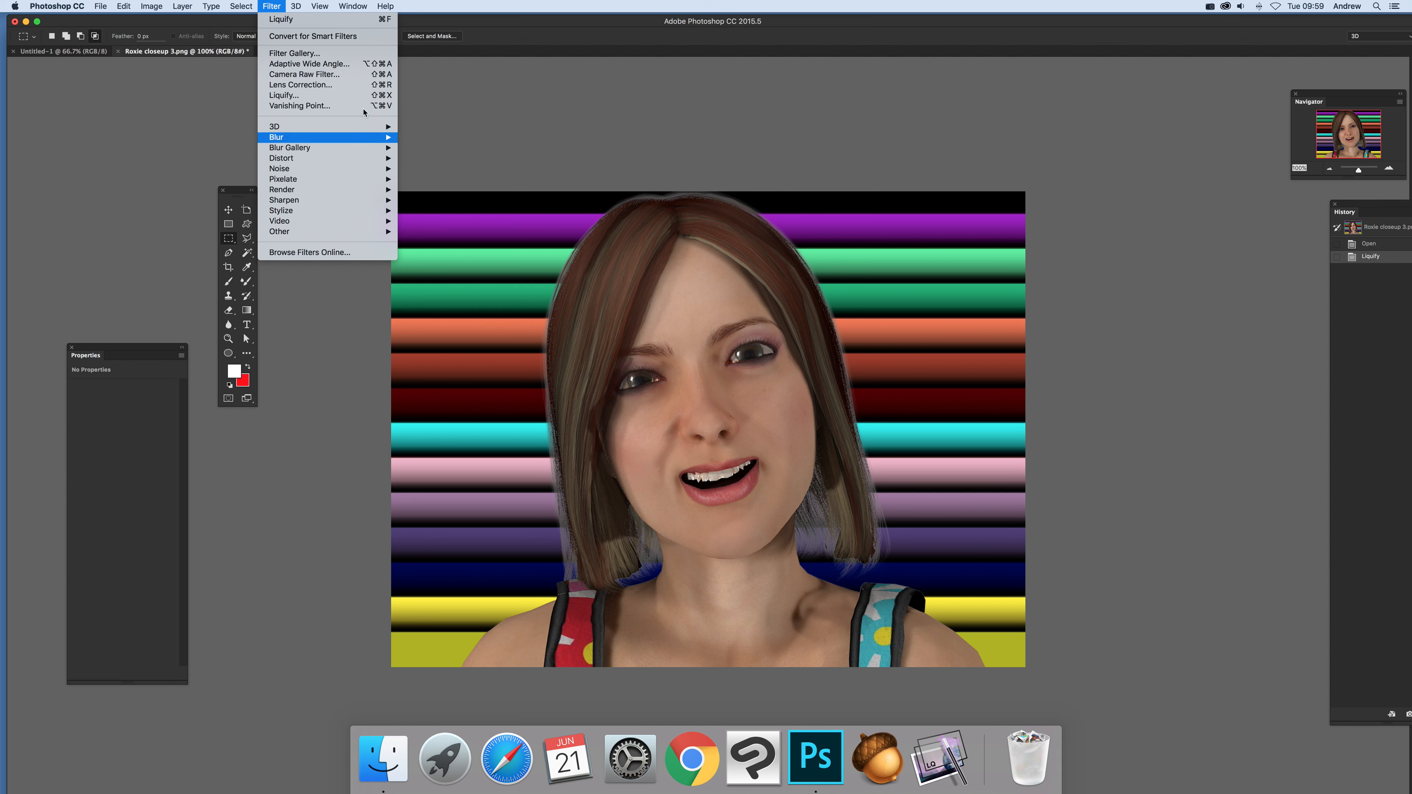
{"action": "left_click", "coordinate": [317, 21]}
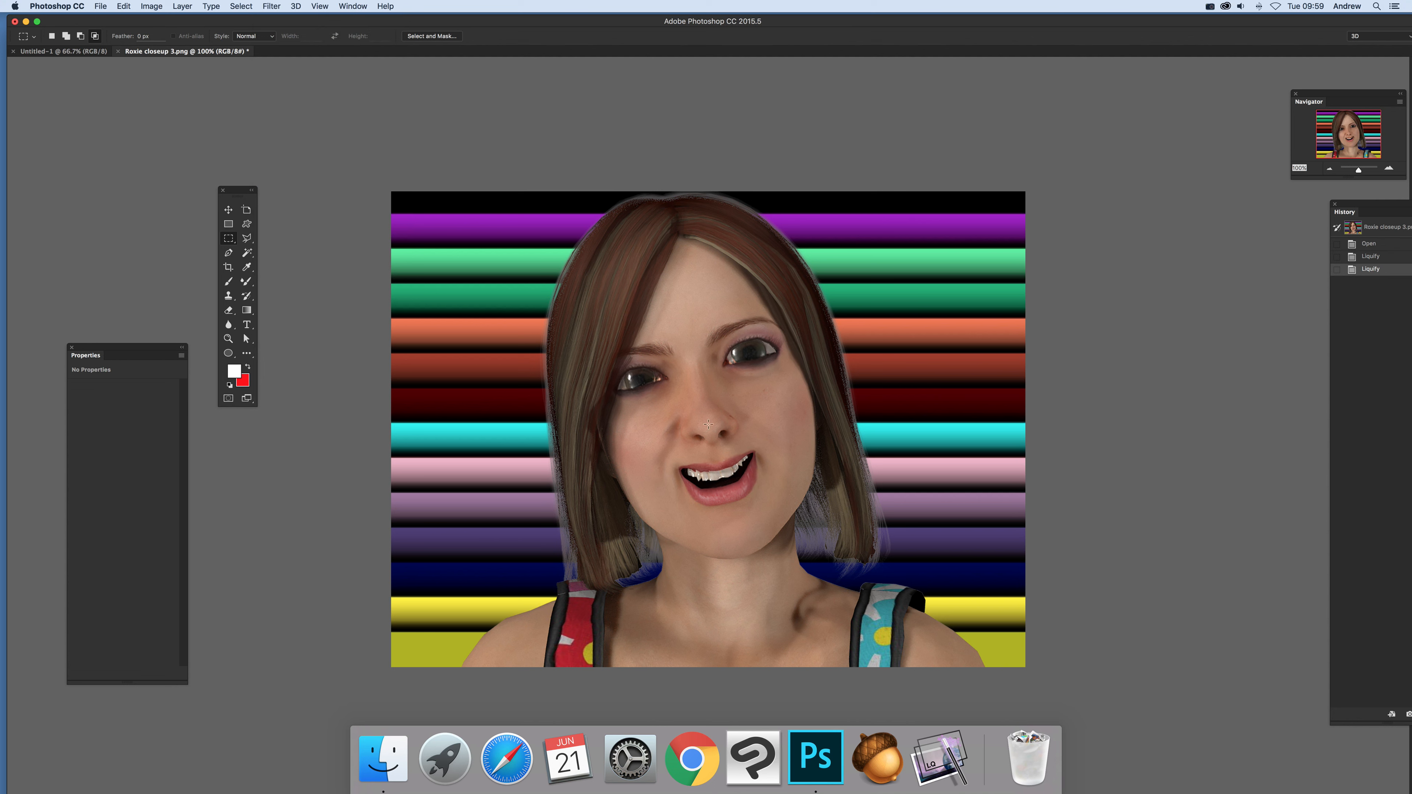
Step: Reapply the last Liquify filter five more times to exaggerate the eyes and smile
{"action": "left_click", "coordinate": [259, 7]}
{"action": "left_click", "coordinate": [265, 21]}
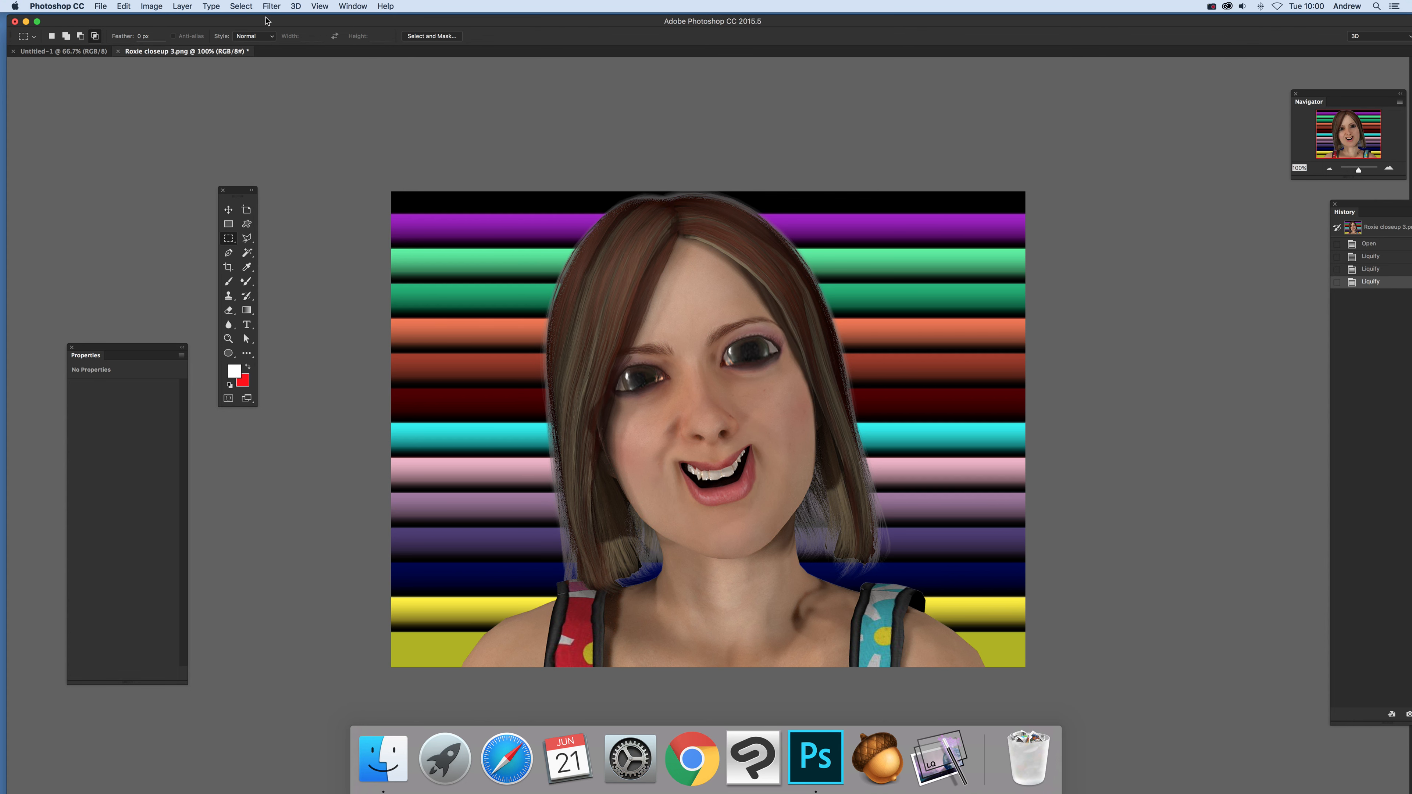
{"action": "left_click", "coordinate": [272, 8]}
{"action": "left_click", "coordinate": [271, 20]}
{"action": "left_click", "coordinate": [272, 7]}
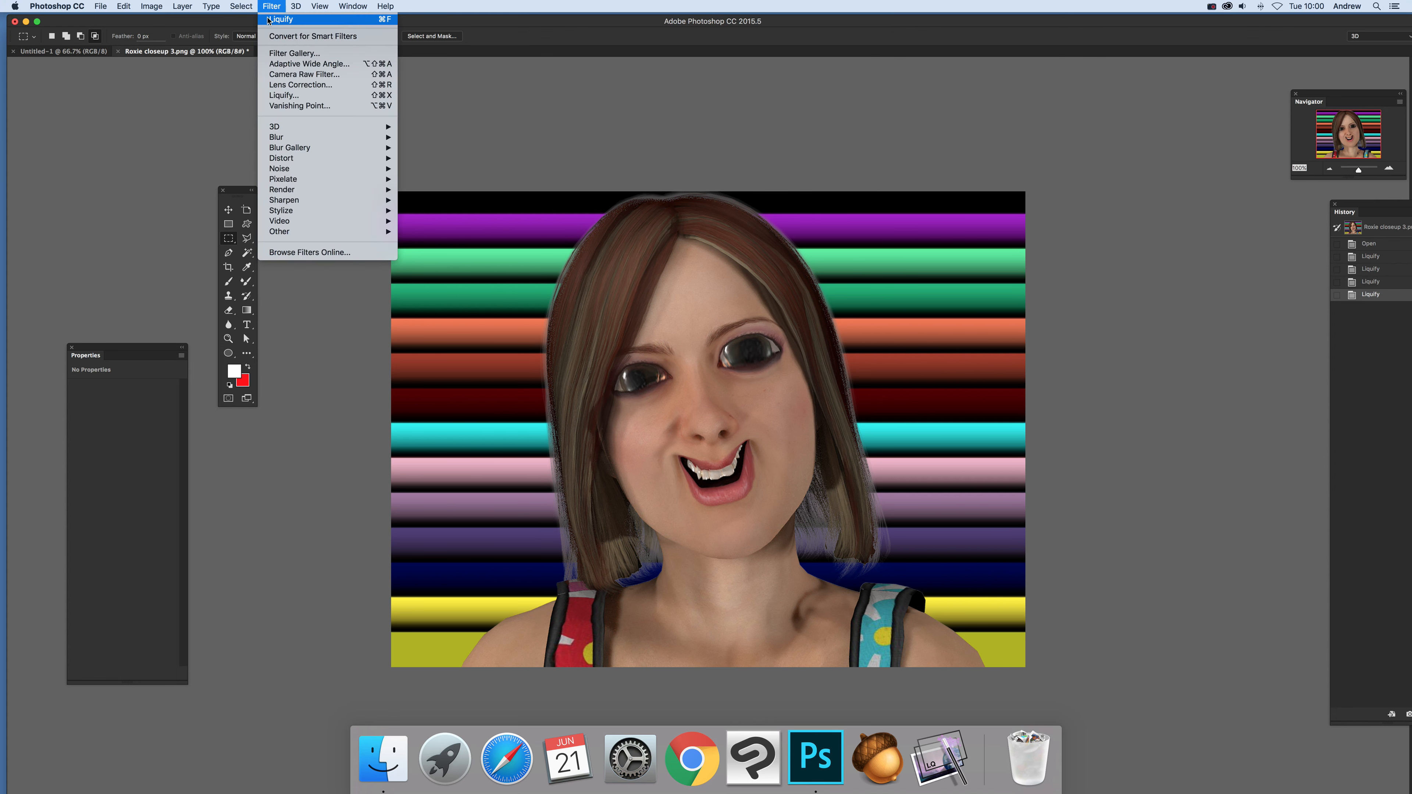
{"action": "left_click", "coordinate": [267, 20]}
{"action": "left_click", "coordinate": [271, 6]}
{"action": "left_click", "coordinate": [286, 21]}
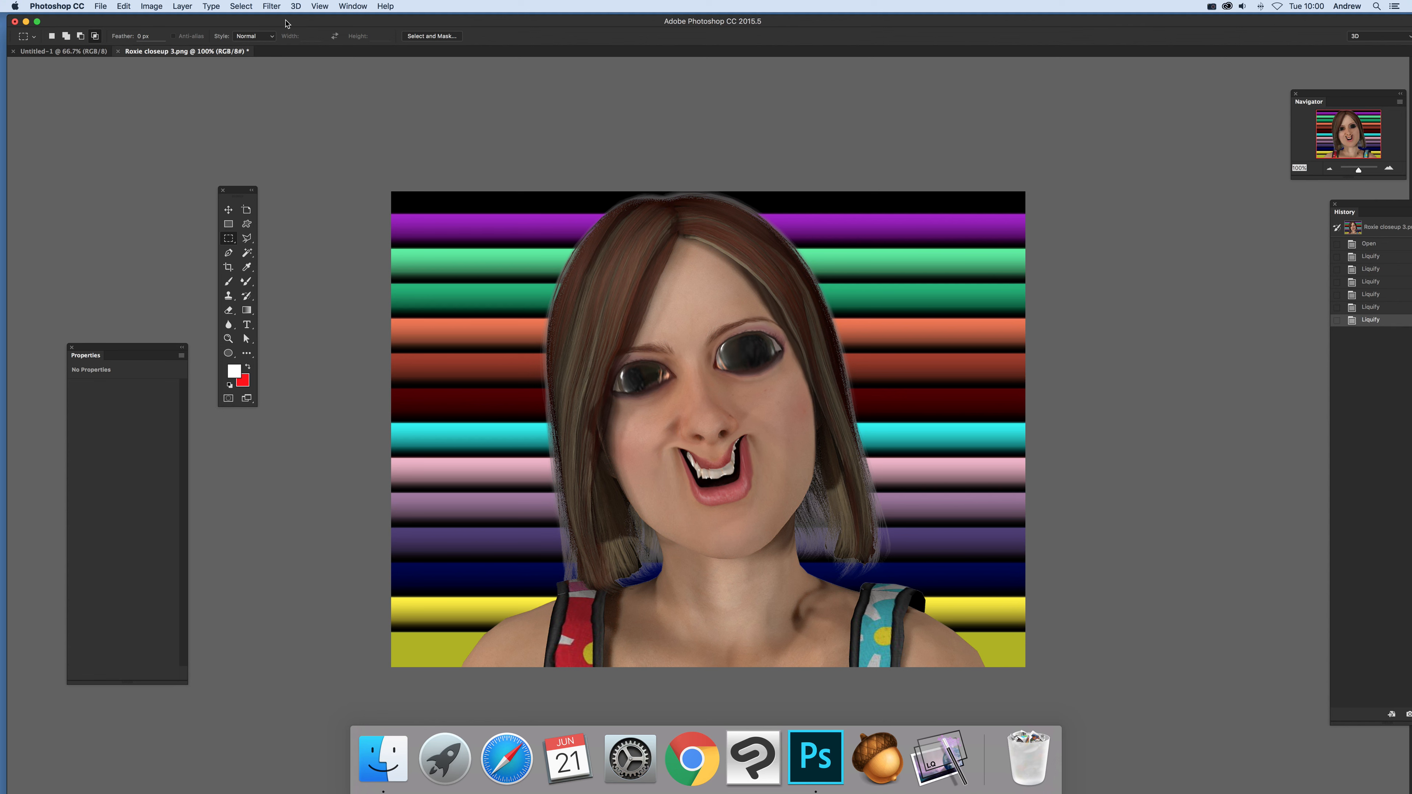
{"action": "left_click", "coordinate": [275, 7]}
{"action": "left_click", "coordinate": [273, 21]}
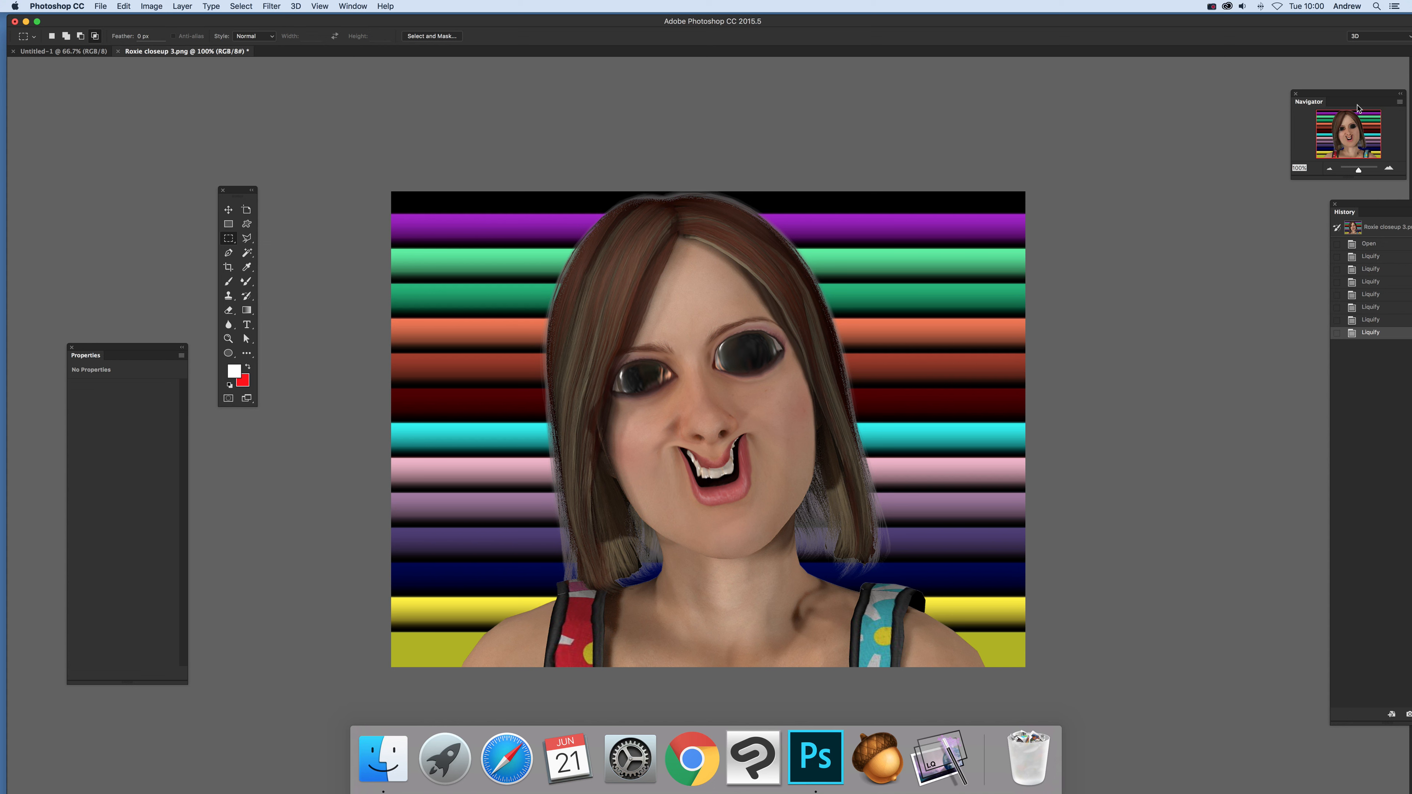
Step: Step the document history back to the second Liquify state
{"action": "left_click", "coordinate": [1372, 282]}
{"action": "left_click", "coordinate": [1369, 271]}
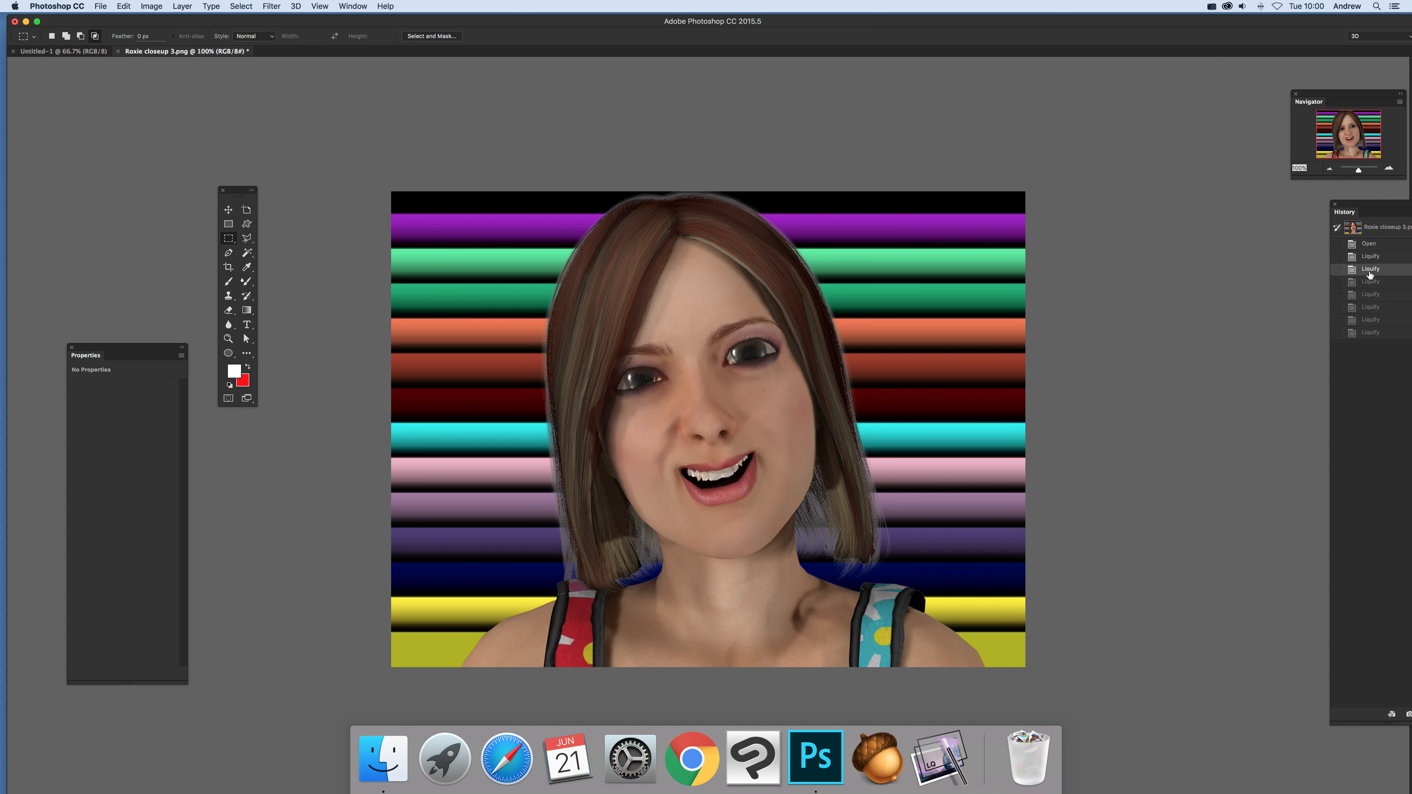